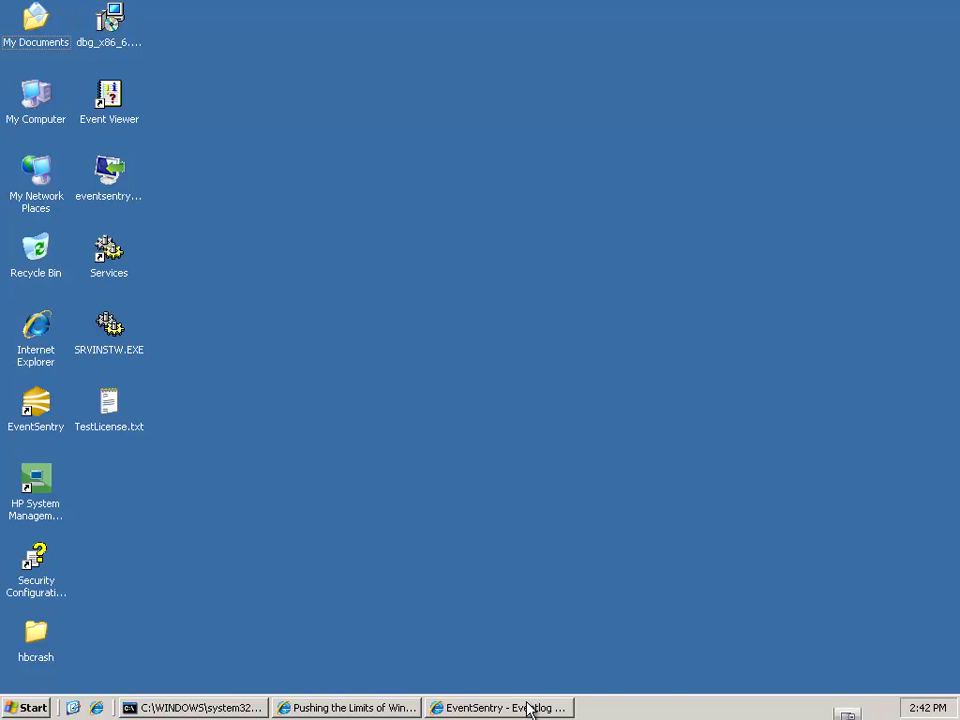
# Step: In the EventSentry event search, view the details of warning 12176 from 4/2/2012, then close them
pyautogui.click(529, 709)
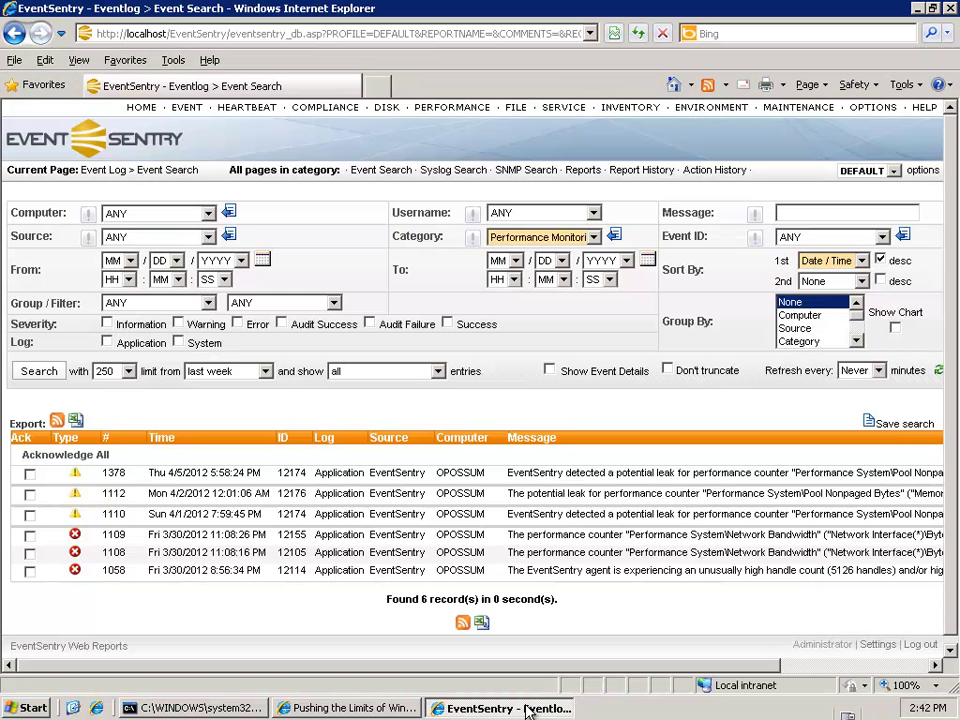
pyautogui.click(824, 667)
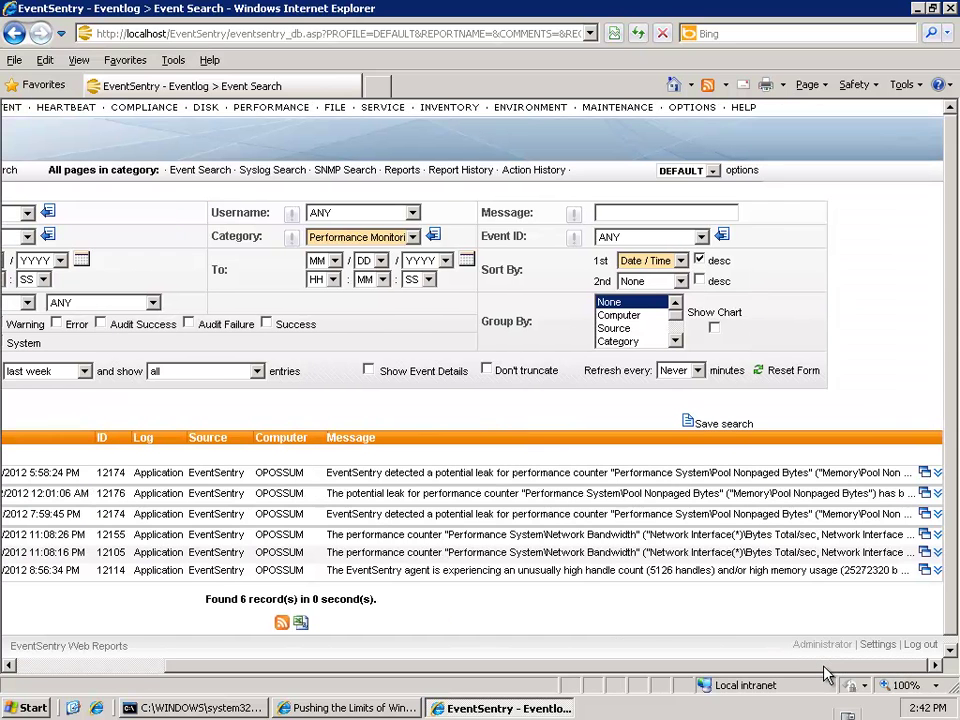
pyautogui.click(795, 497)
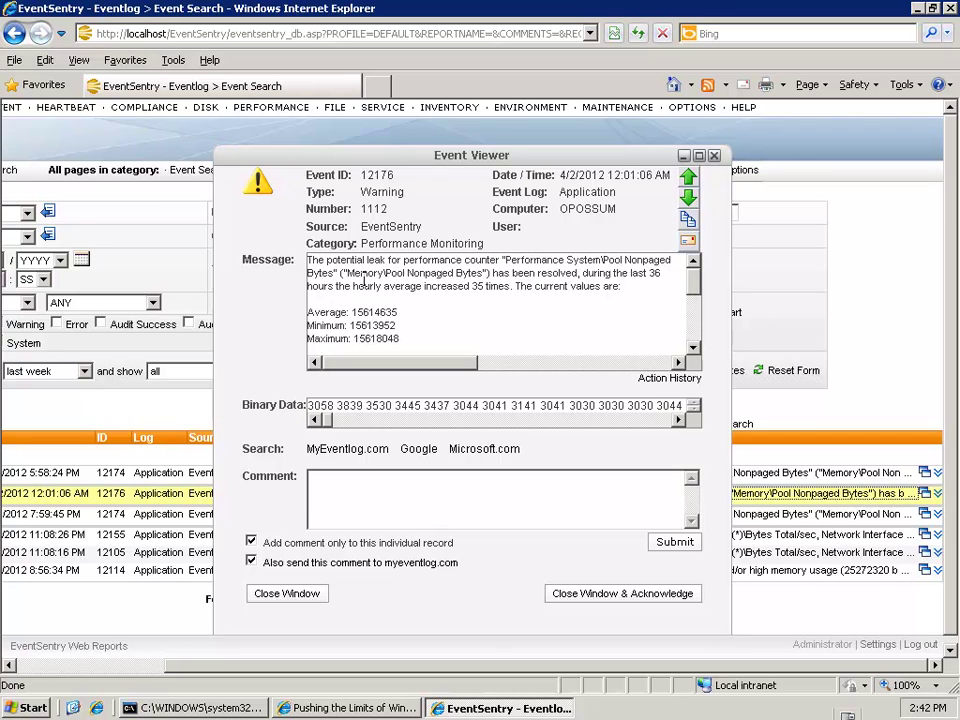
pyautogui.moveTo(603, 262); pyautogui.dragTo(575, 276)
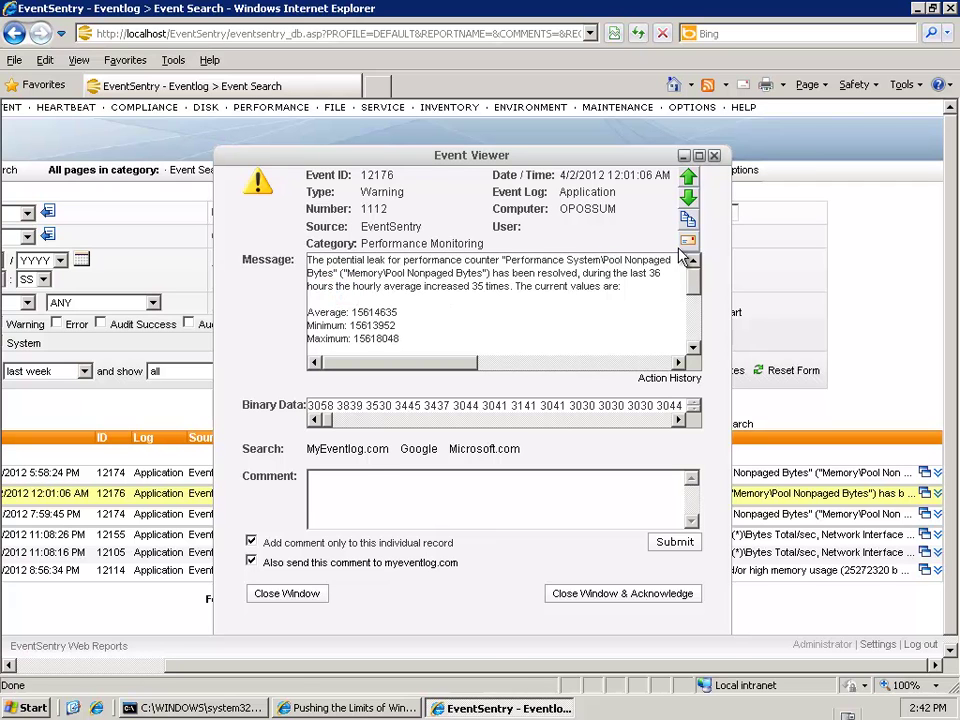
pyautogui.click(714, 157)
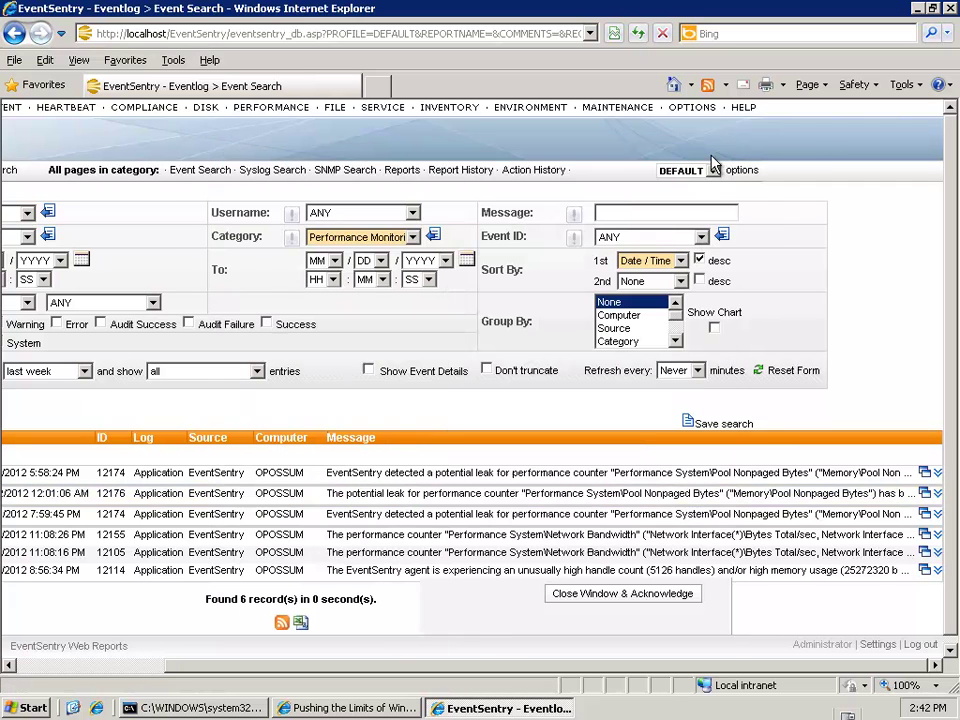
# Step: View warning 12174 from 4/1/2012, read its Pool Nonpaged Bytes leak message through the counter description, and close it
pyautogui.click(685, 519)
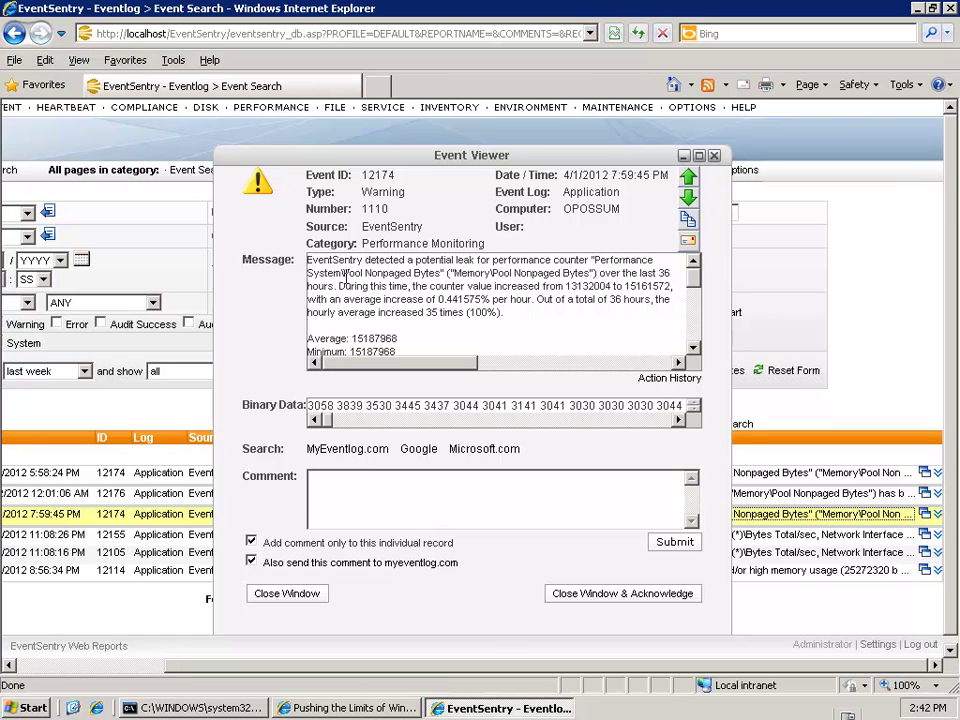
pyautogui.moveTo(345, 275); pyautogui.dragTo(590, 273)
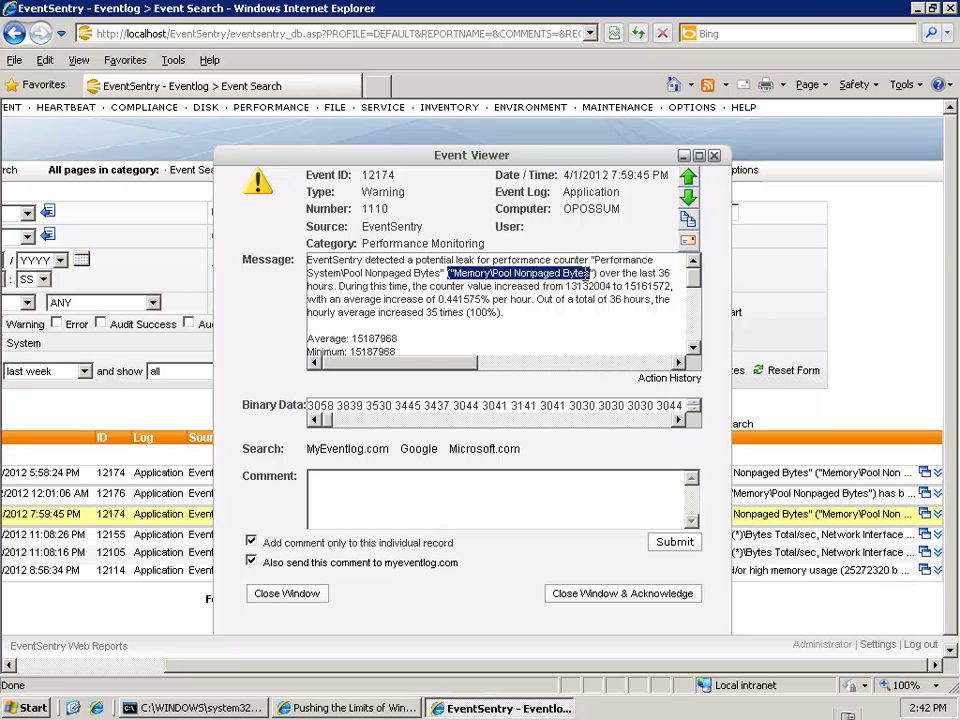
pyautogui.click(606, 296)
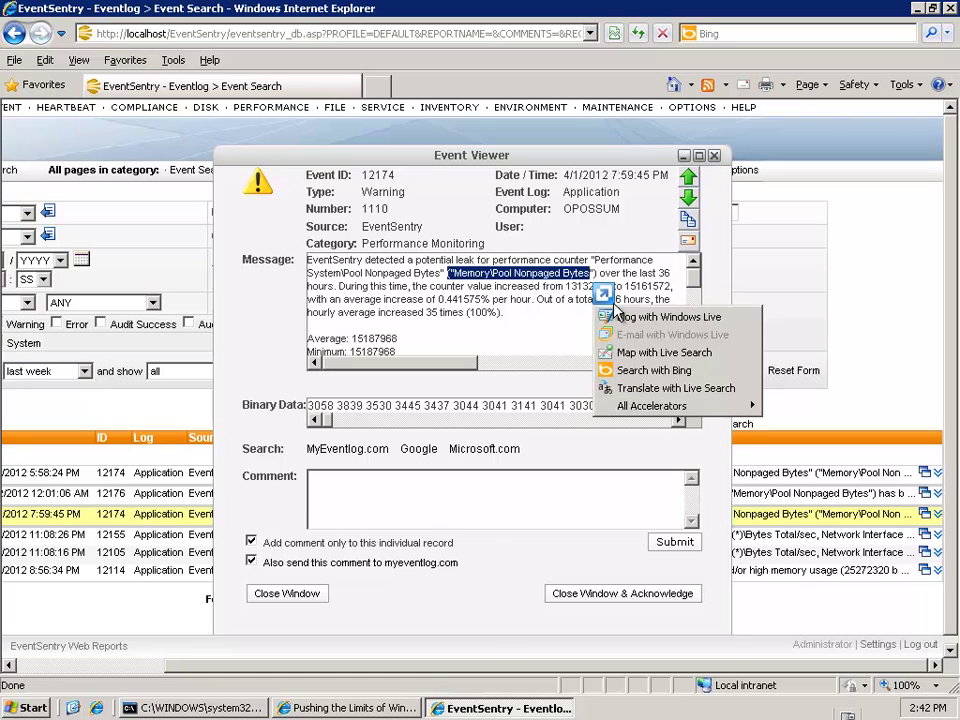
pyautogui.click(643, 328)
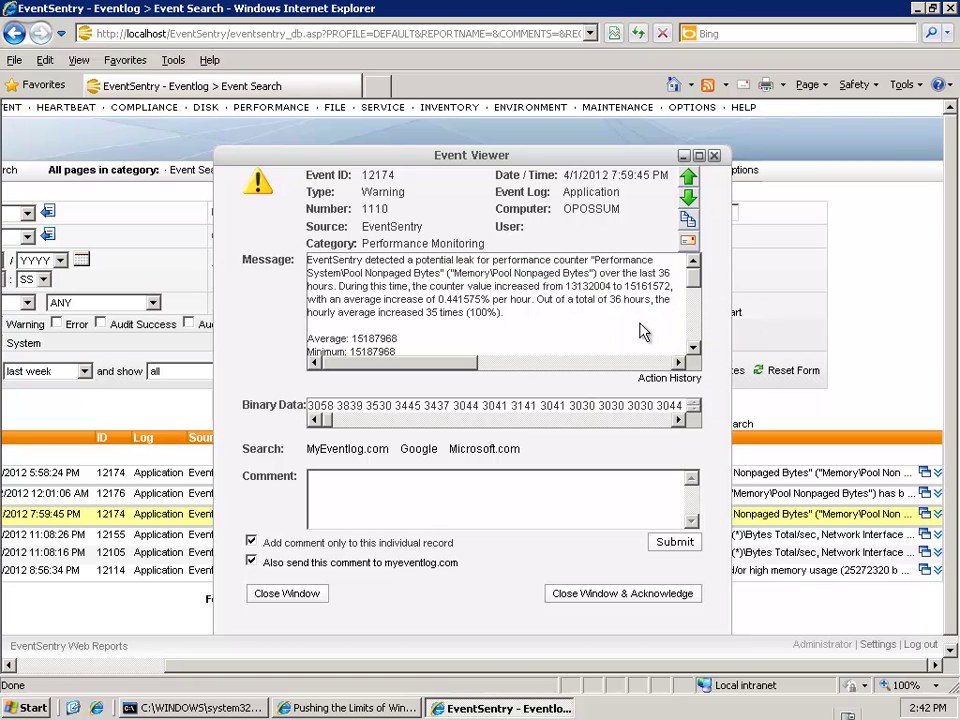
pyautogui.moveTo(696, 268); pyautogui.dragTo(694, 336)
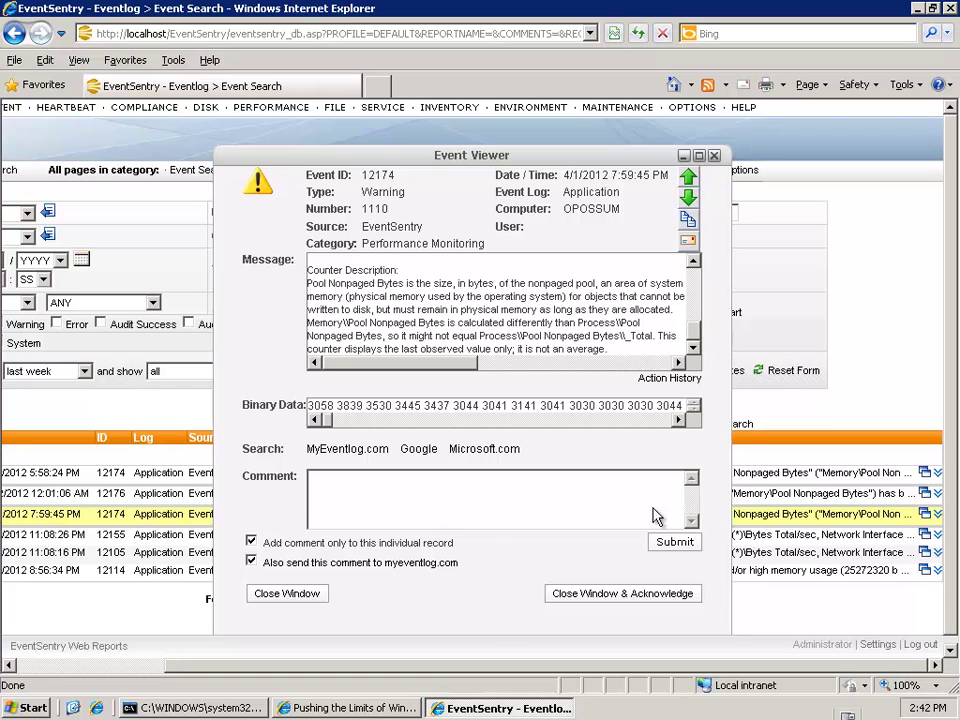
pyautogui.click(285, 594)
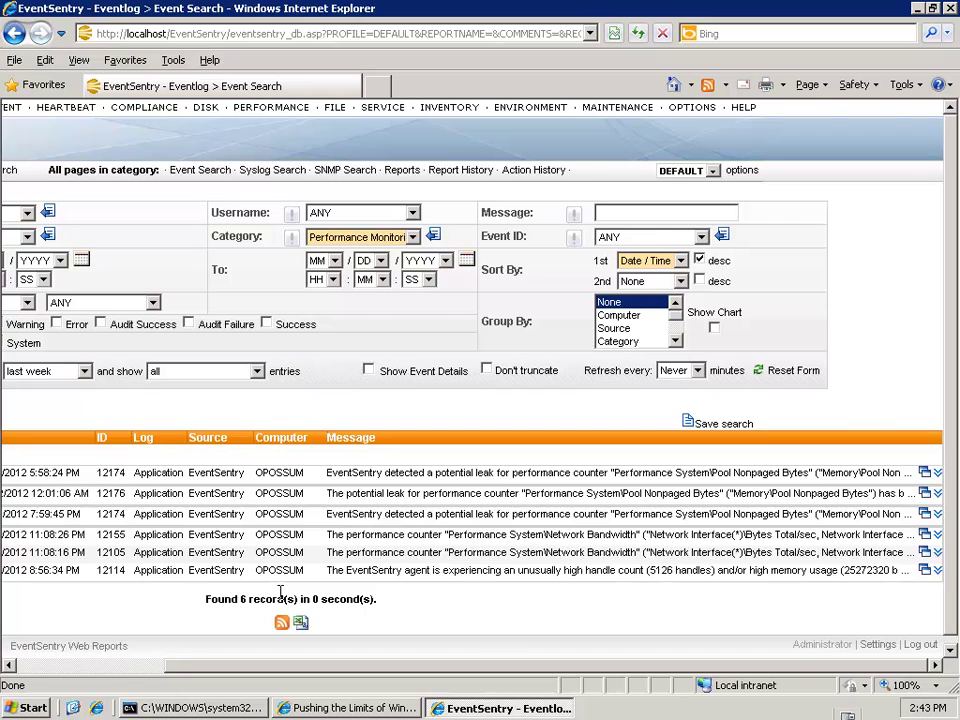
# Step: Open the performance charts page and choose OPOSSUM as the computer
pyautogui.click(100, 666)
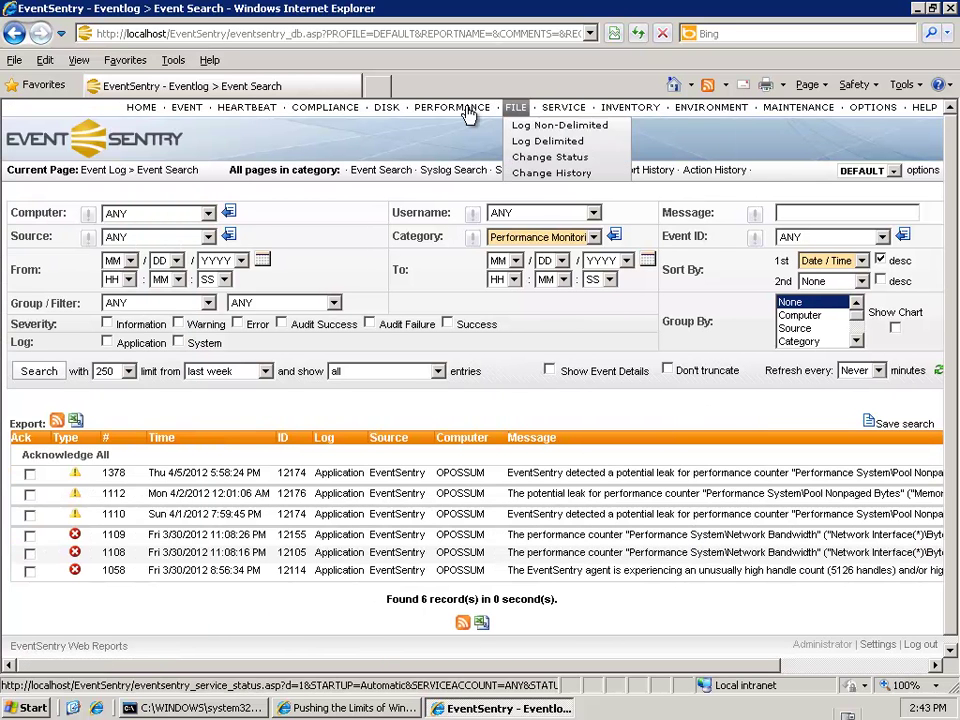
pyautogui.moveTo(468, 115)
pyautogui.click(465, 158)
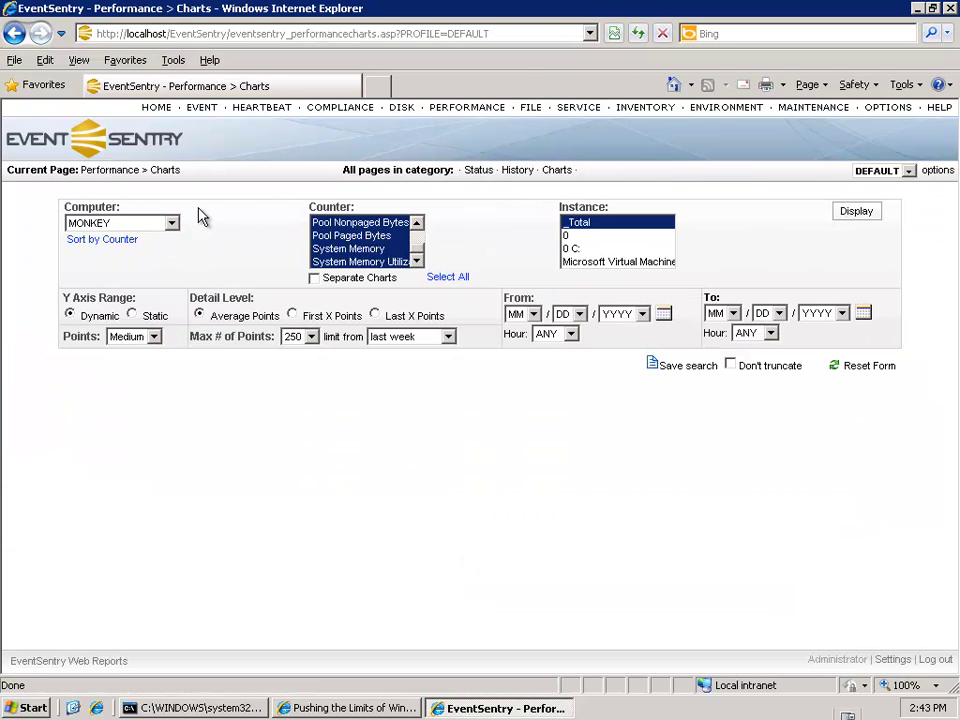
pyautogui.click(124, 223)
pyautogui.click(99, 251)
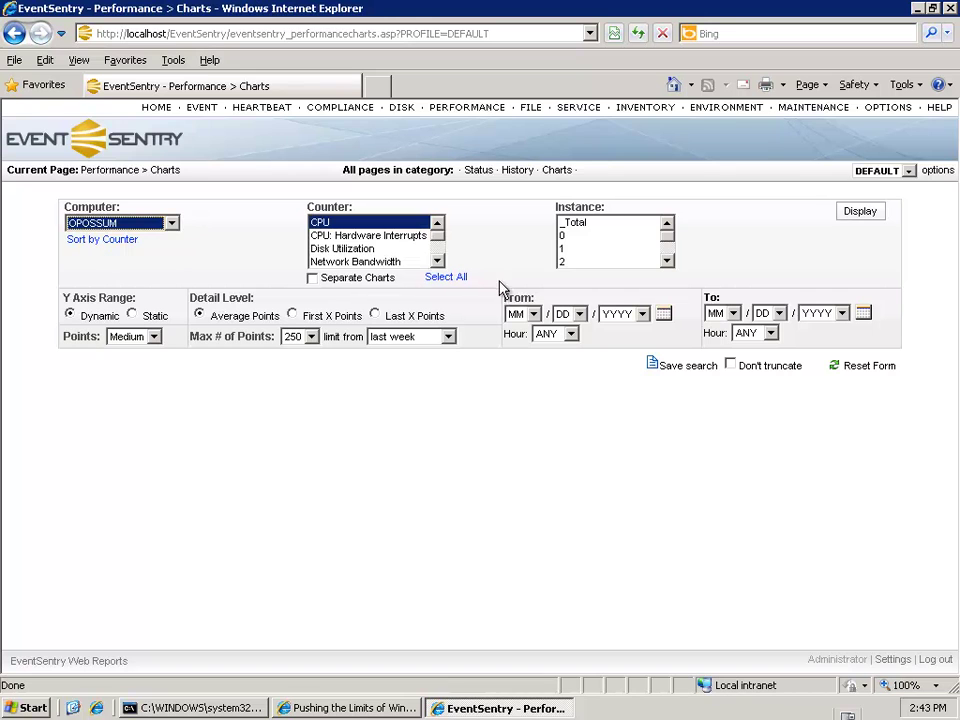
# Step: Display the chart of the Pool Nonpaged Bytes counter for the last week and examine its trend
pyautogui.click(437, 261)
pyautogui.click(437, 261)
pyautogui.click(437, 261)
pyautogui.click(362, 248)
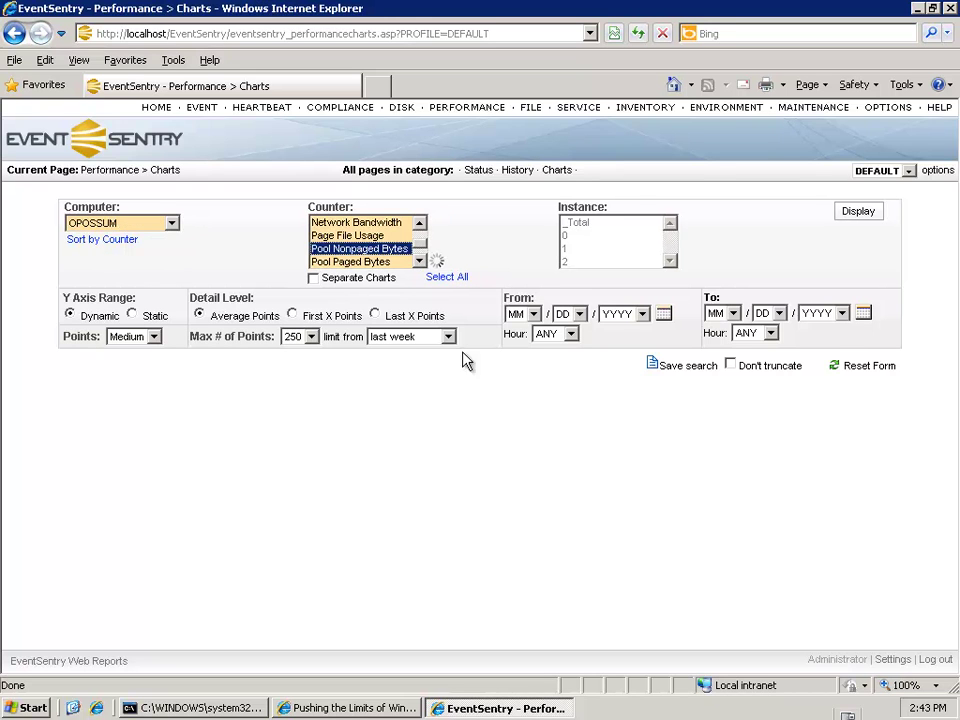
pyautogui.click(858, 213)
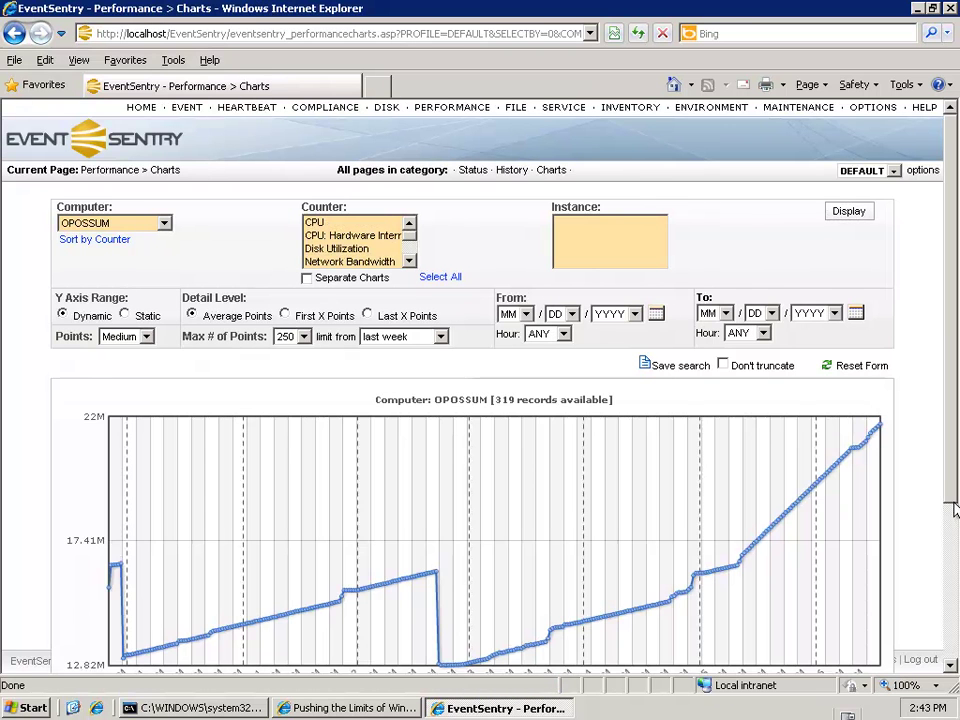
pyautogui.scroll(-2, 949, 514)
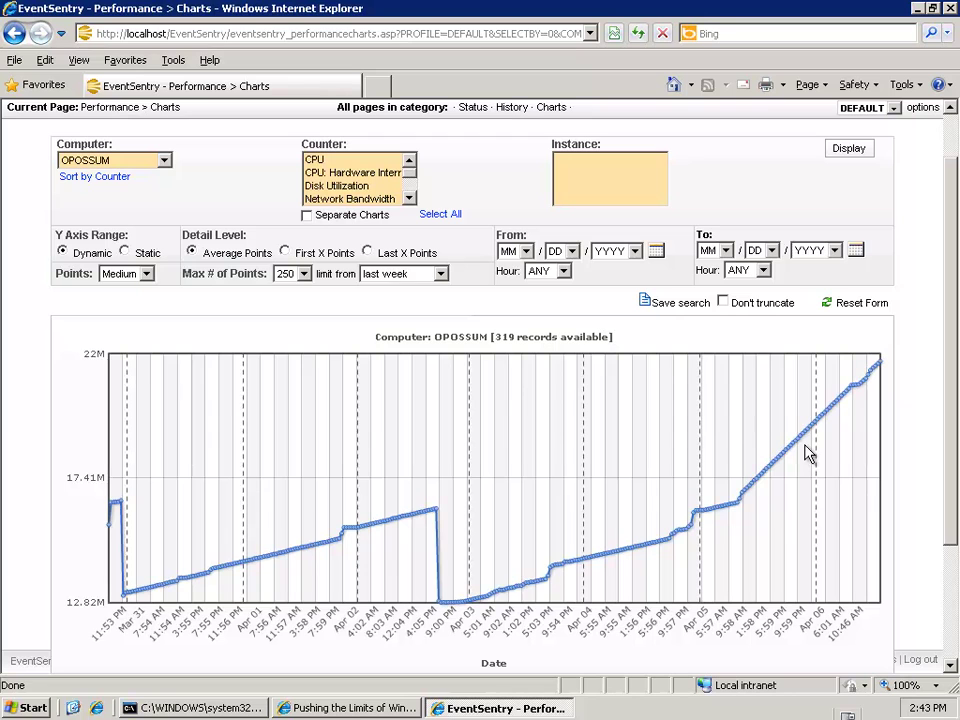
pyautogui.moveTo(805, 445)
# Step: Switch to the TechNet article on paged and nonpaged pool limits, review the limits table and article heading, and minimize it
pyautogui.click(914, 10)
pyautogui.click(318, 708)
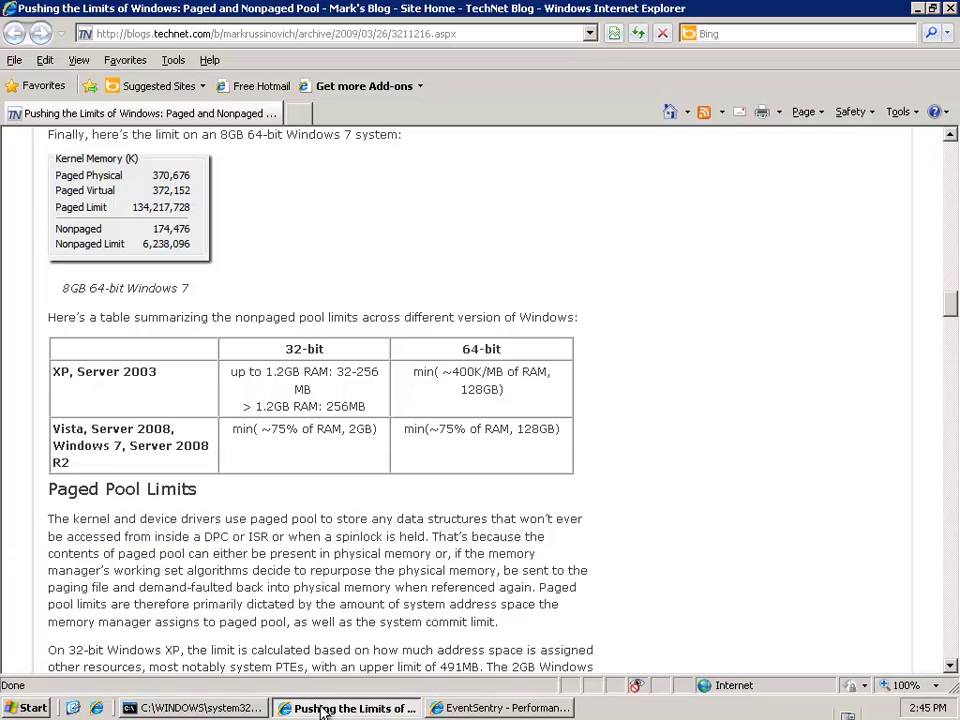
pyautogui.moveTo(952, 305); pyautogui.dragTo(950, 150)
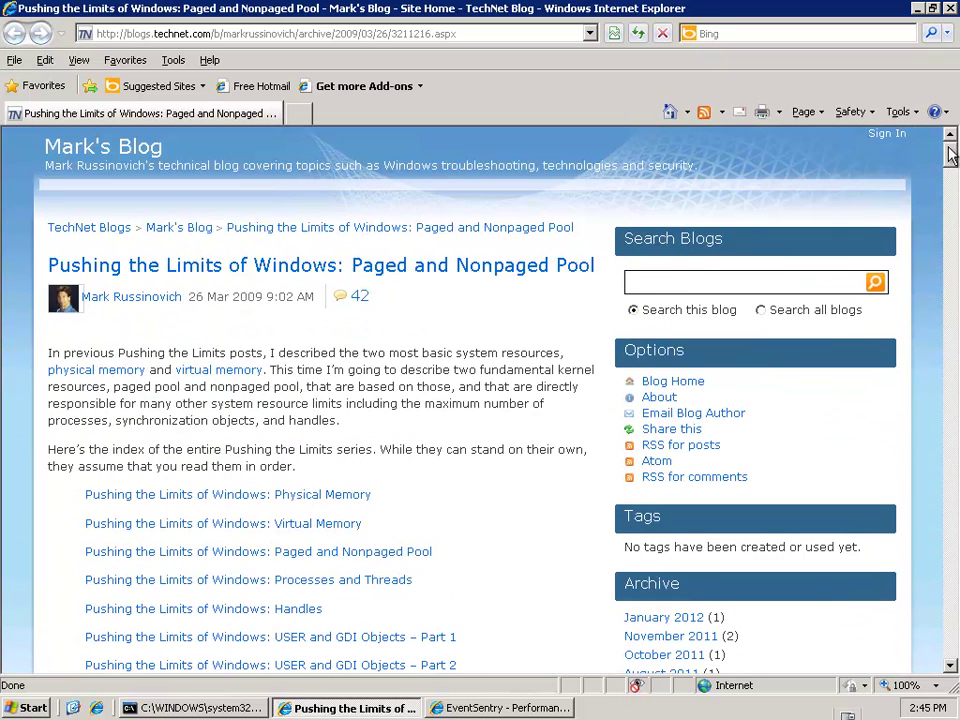
pyautogui.click(918, 9)
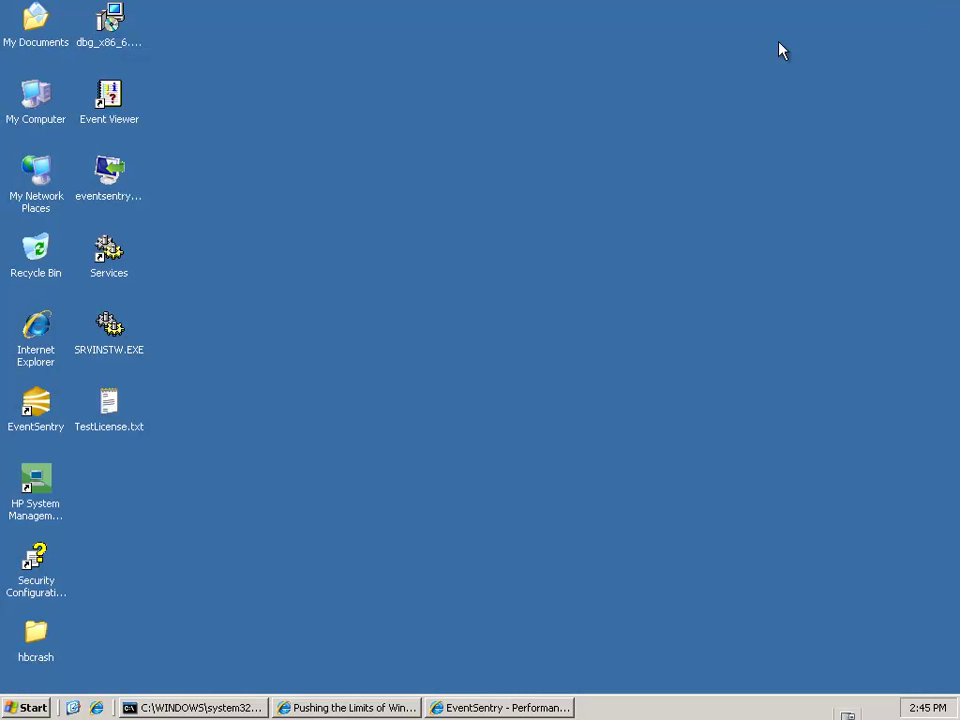
# Step: Switch to the command prompt, quit poolmon and list the contents of the Support Tools folder
pyautogui.click(240, 708)
pyautogui.press('q')
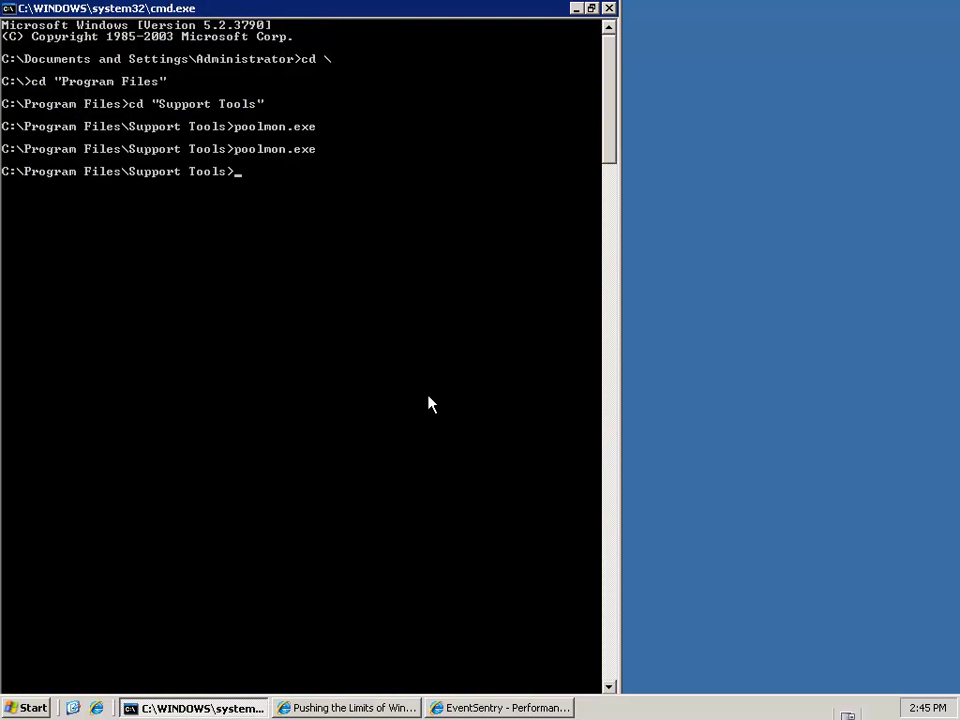
pyautogui.write('dir')
pyautogui.press('Return')
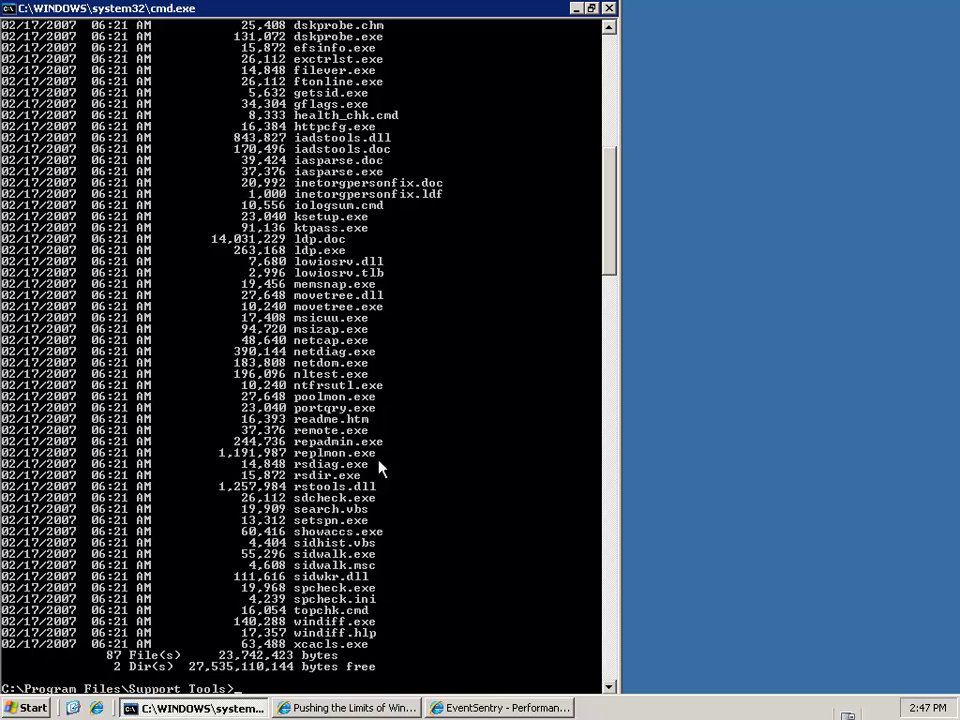
# Step: Run poolmon.exe from the Support Tools folder and sort the pool tags by bytes
pyautogui.write('poolmon.exe')
pyautogui.press('Return')
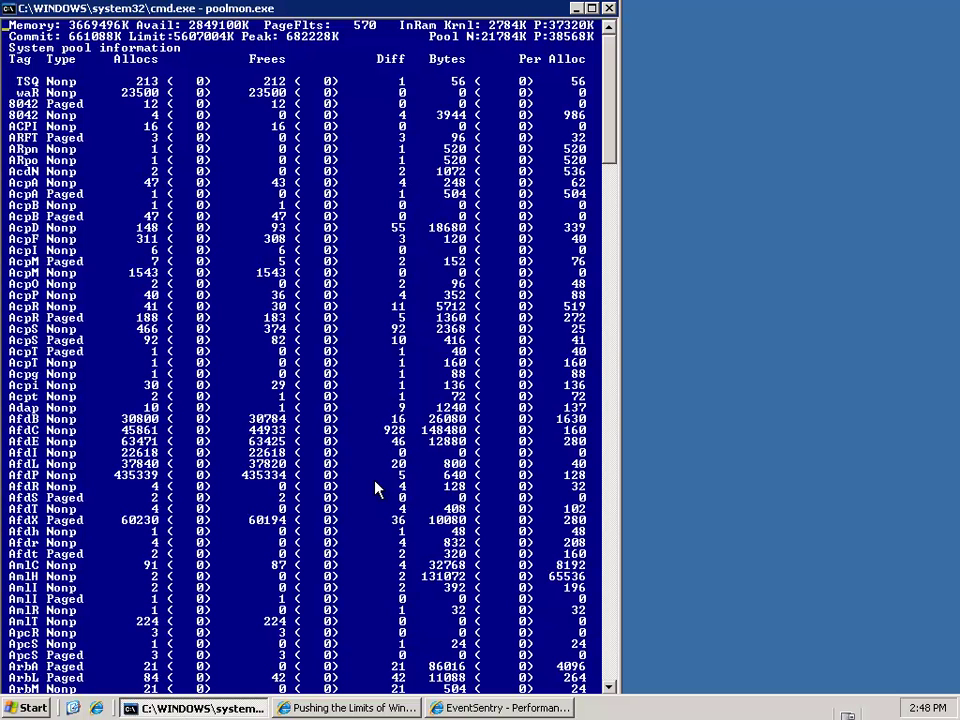
pyautogui.press('b')
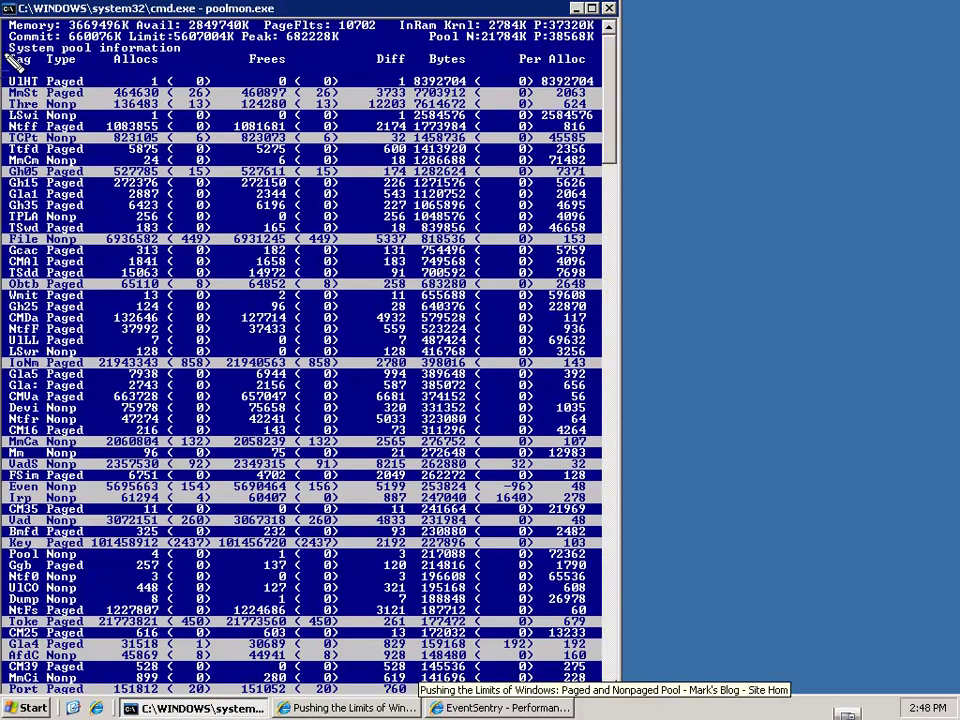
pyautogui.moveTo(9, 53); pyautogui.dragTo(597, 80)
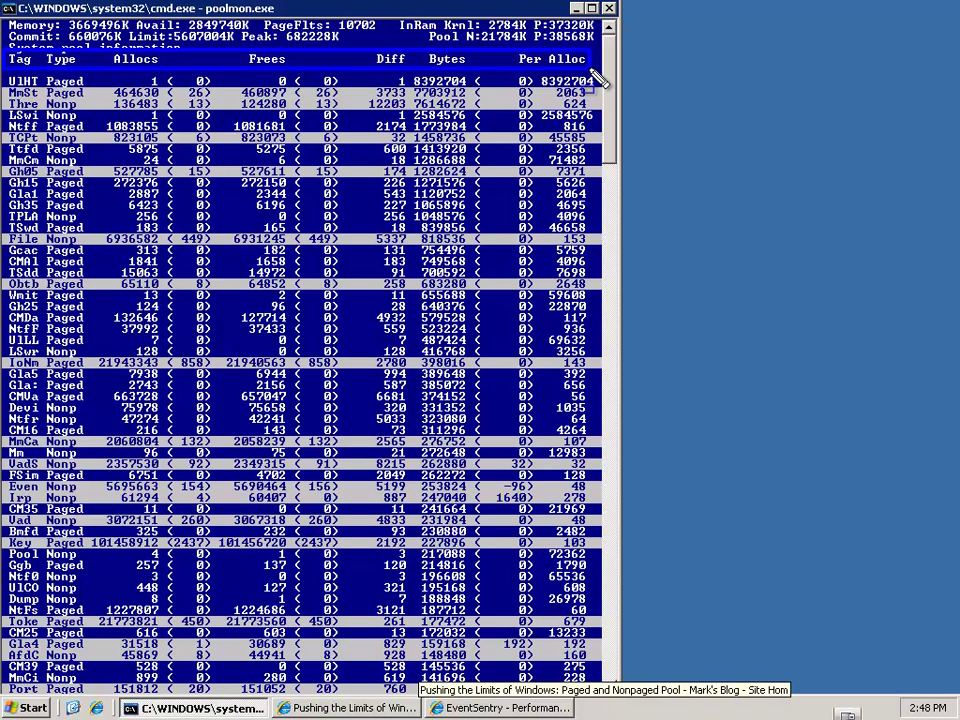
pyautogui.moveTo(597, 80); pyautogui.dragTo(597, 66)
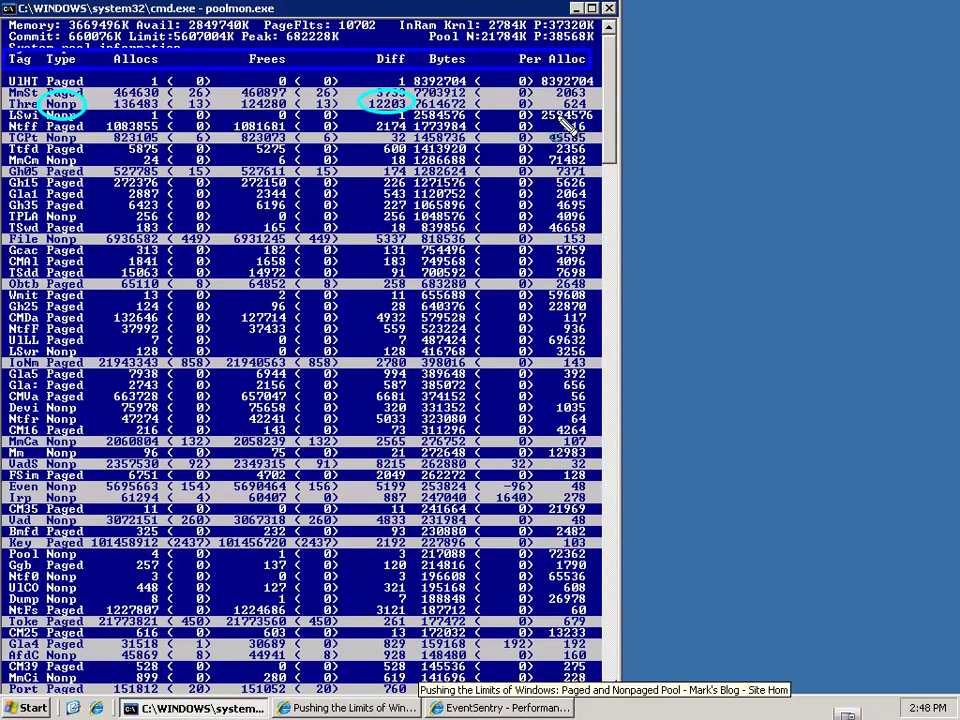
pyautogui.moveTo(565, 103); pyautogui.dragTo(602, 118)
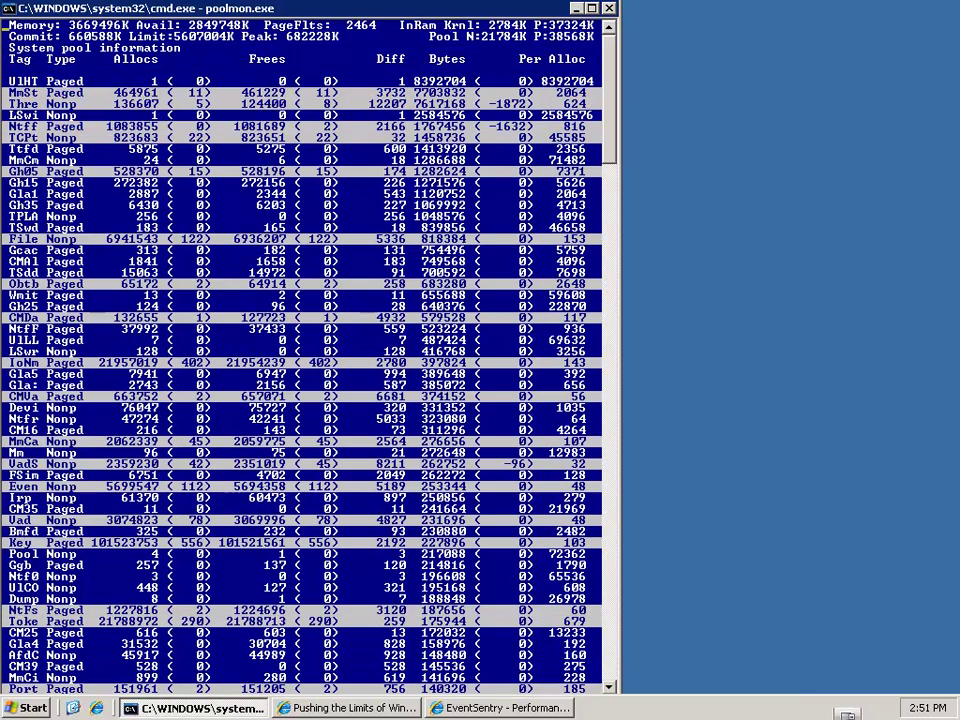
# Step: Minimize the poolmon window and open the Support Tools folder under Program Files on drive C in My Computer
pyautogui.click(577, 9)
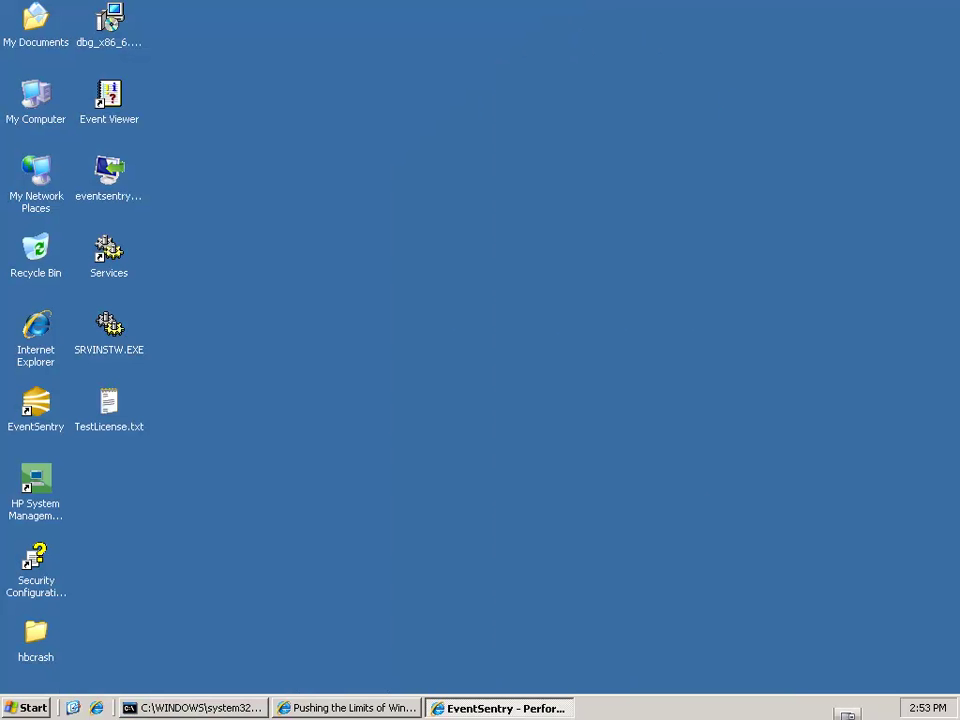
pyautogui.doubleClick(38, 95)
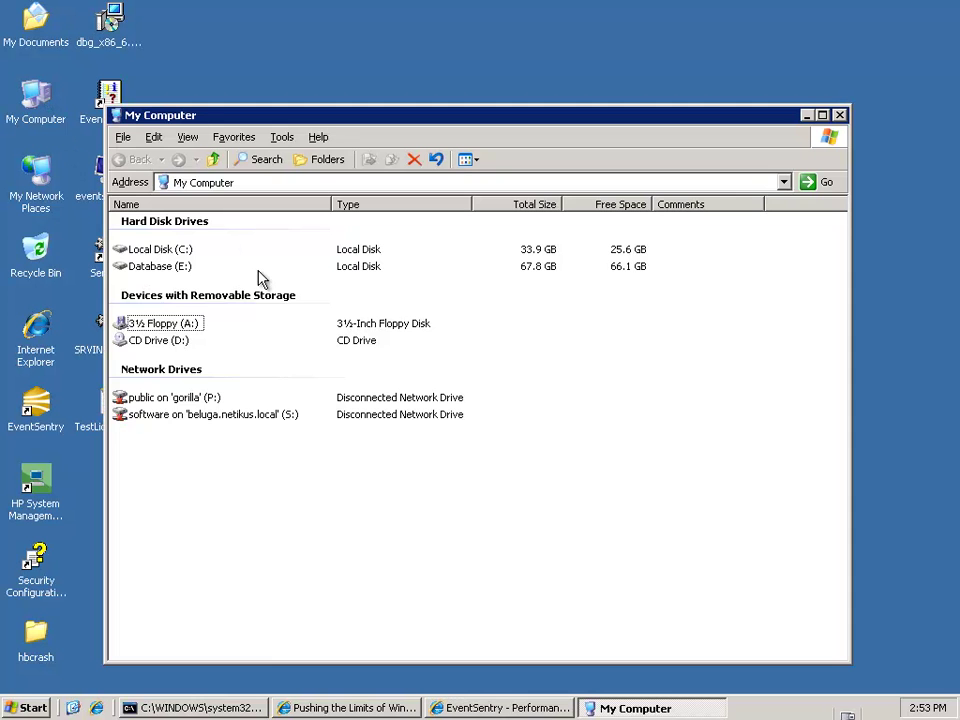
pyautogui.doubleClick(152, 249)
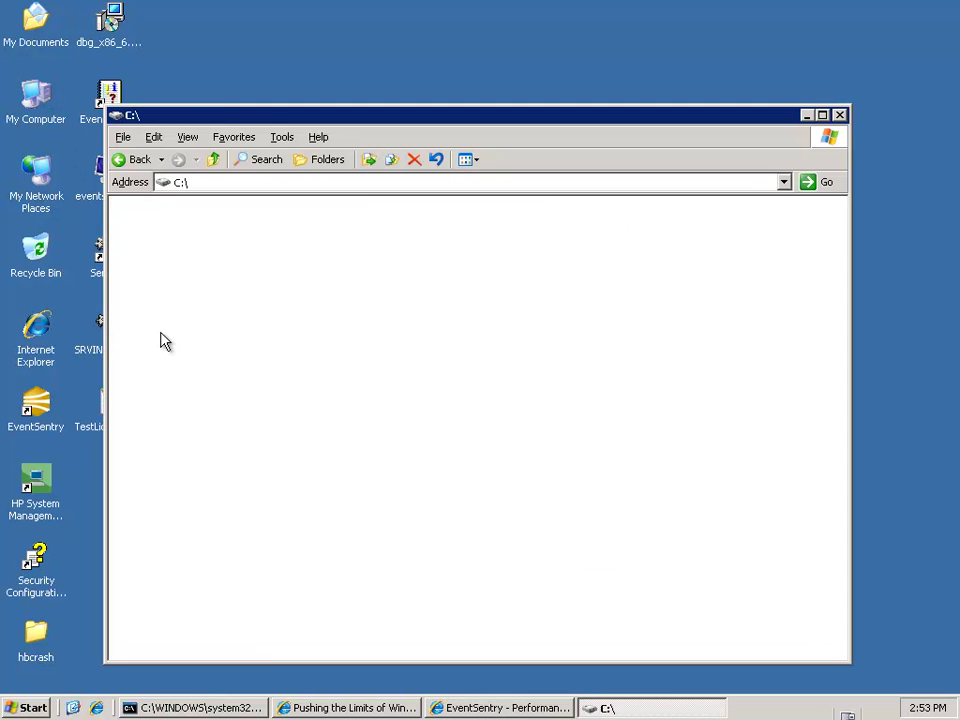
pyautogui.doubleClick(165, 341)
pyautogui.click(163, 340)
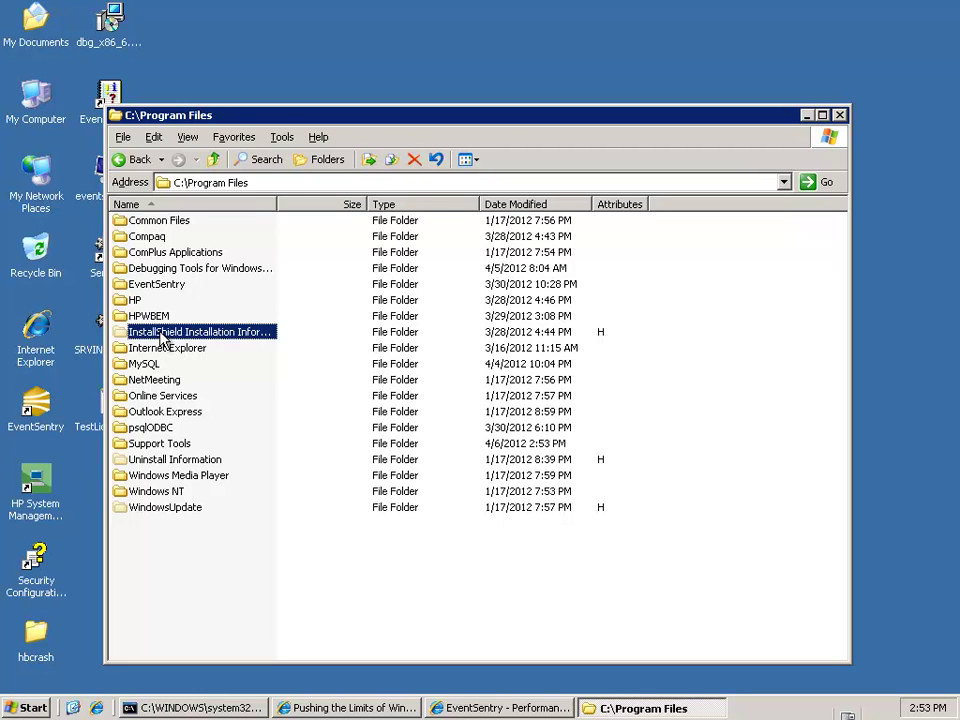
pyautogui.press('s')
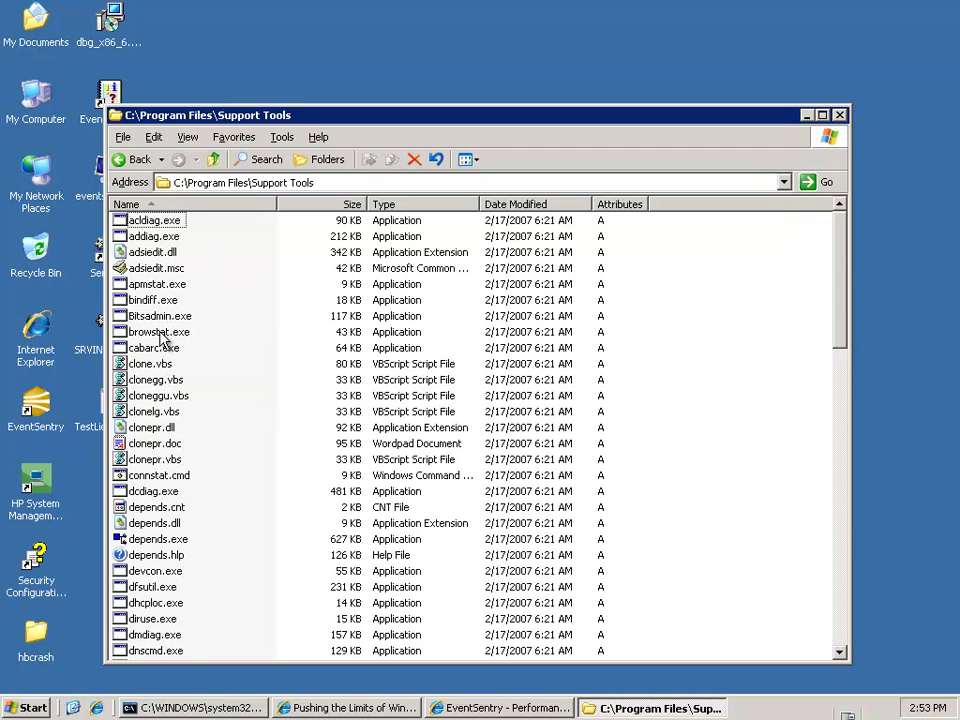
# Step: Find pooltag.txt in the Support Tools folder, open it in Notepad and maximize its window
pyautogui.write('pooltag')
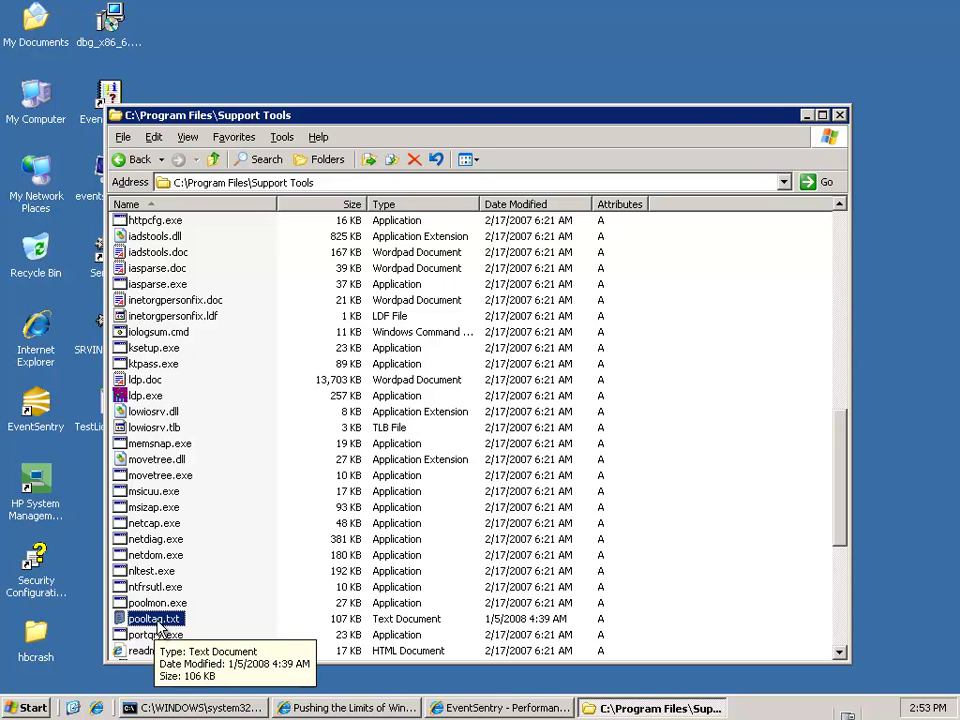
pyautogui.doubleClick(156, 619)
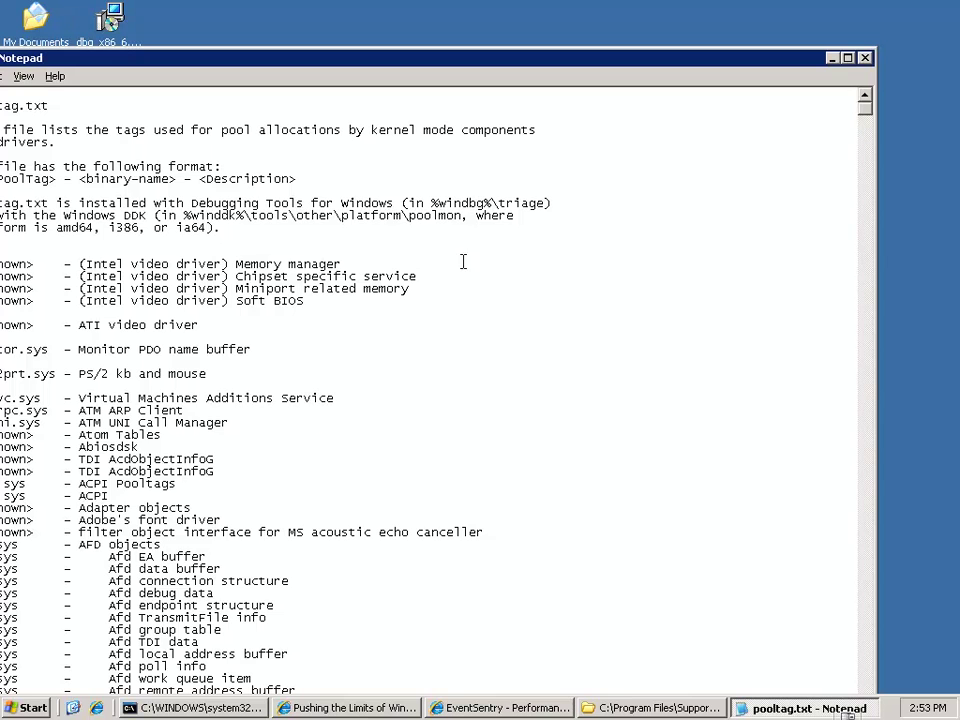
pyautogui.click(848, 59)
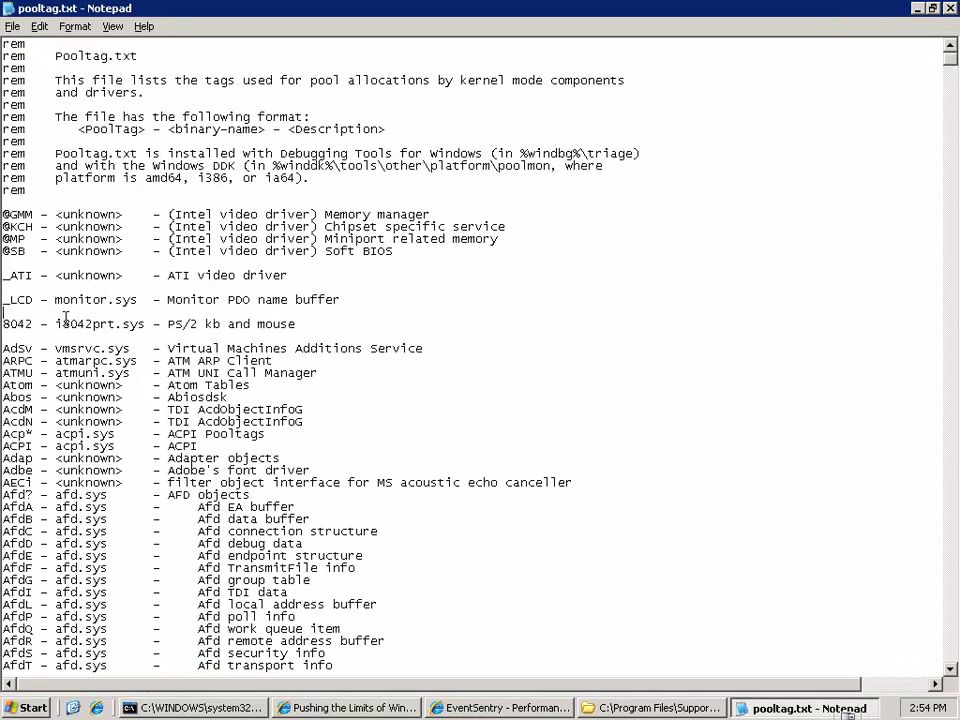
# Step: Search pooltag.txt for "thre" and go through the successive matches
pyautogui.hotkey('ctrl', 'f')
pyautogui.write('thre')
pyautogui.press('Return')
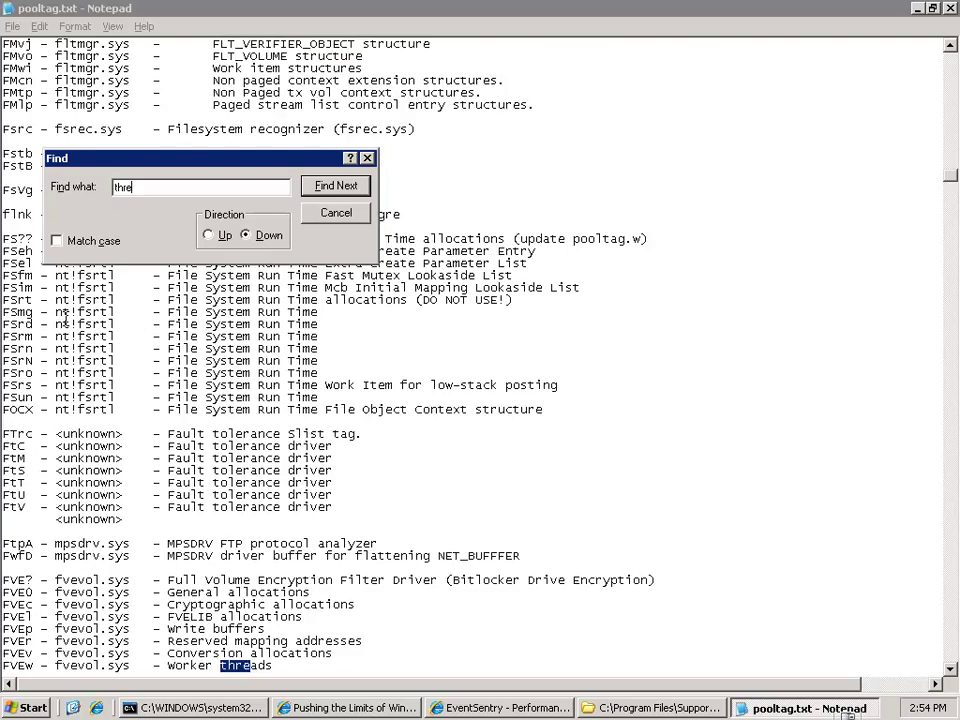
pyautogui.press('Return')
pyautogui.press('Return')
pyautogui.press('Return')
pyautogui.press('Return')
pyautogui.press('Return')
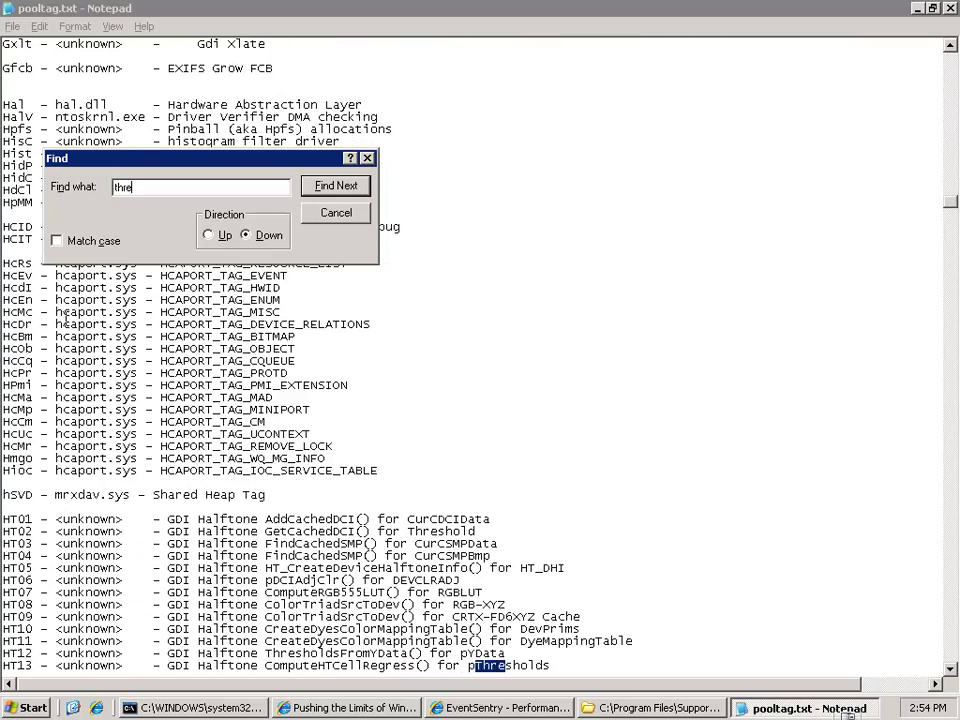
pyautogui.press('Return')
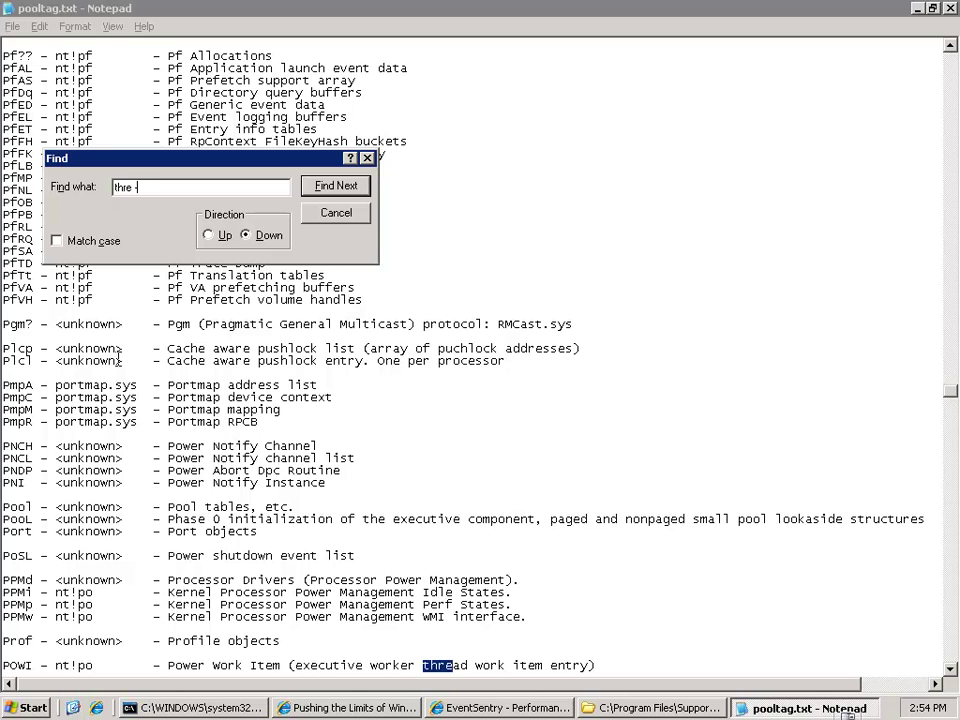
# Step: Narrow the search to "thre -", examine the Thre tag's entry, and close pooltag.txt
pyautogui.doubleClick(125, 187)
pyautogui.click(338, 186)
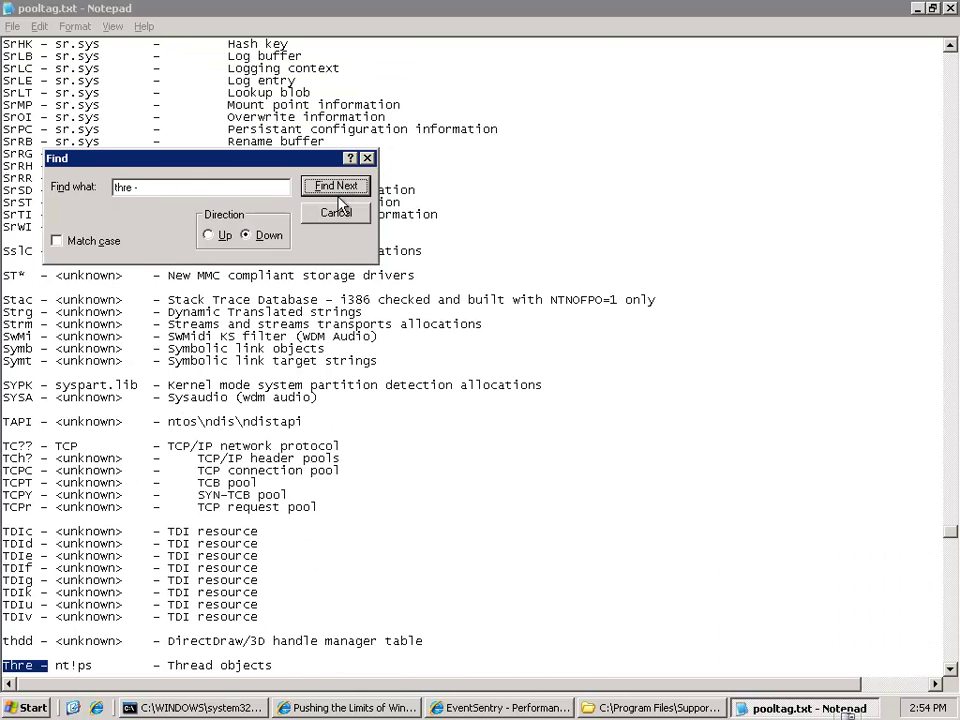
pyautogui.press('Escape')
pyautogui.scroll(-4, 338, 363)
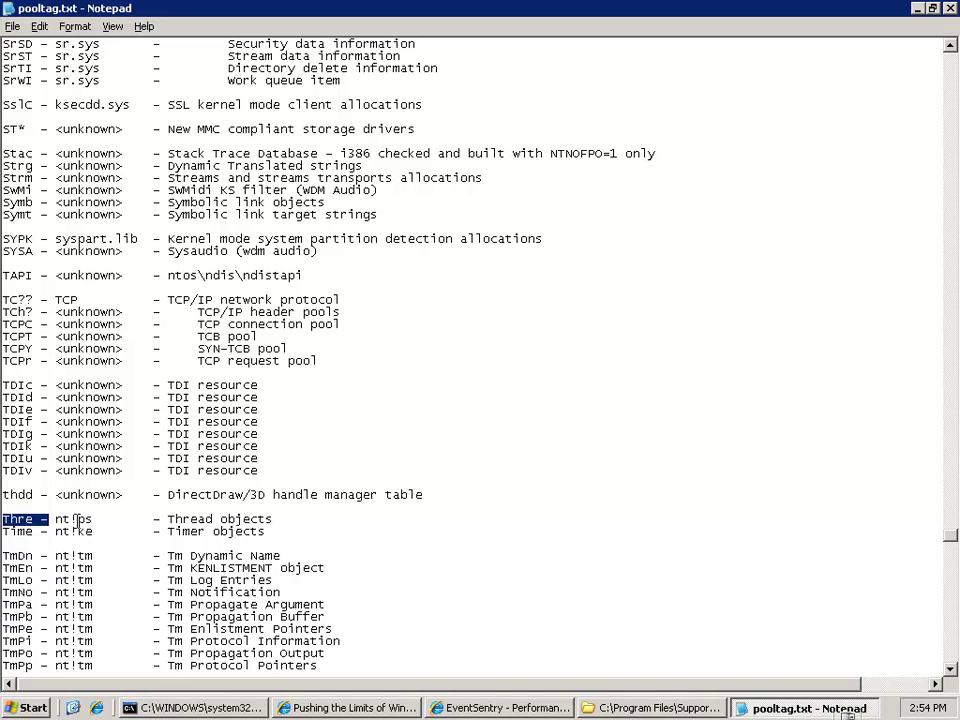
pyautogui.click(77, 520)
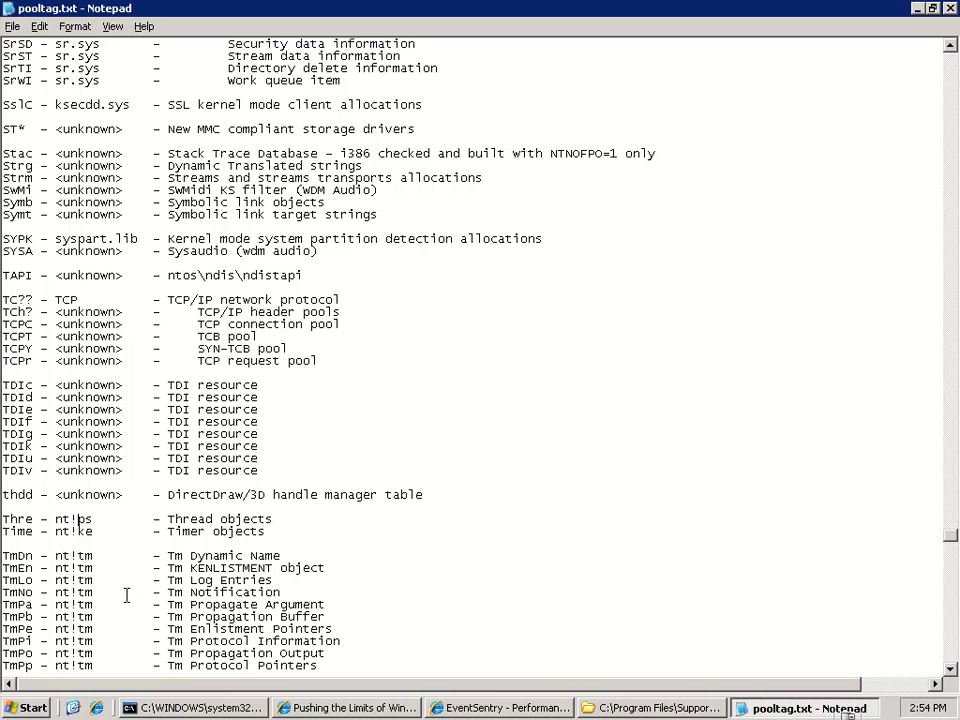
pyautogui.click(277, 519)
pyautogui.click(951, 9)
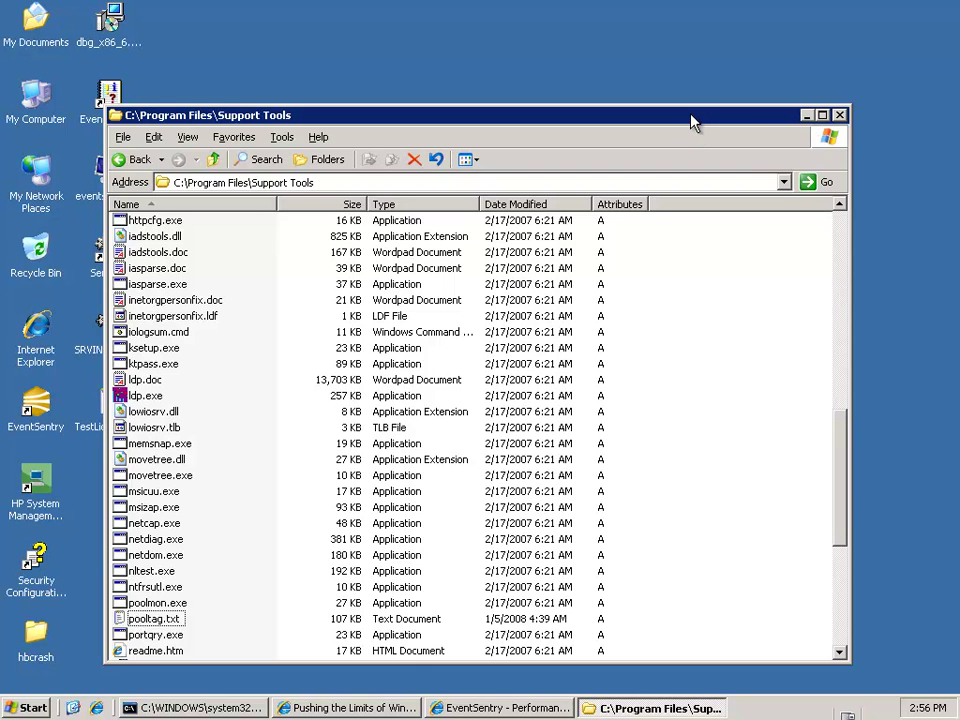
# Step: Minimize the Support Tools folder, then quit poolmon in the command prompt and minimize that window too
pyautogui.click(808, 116)
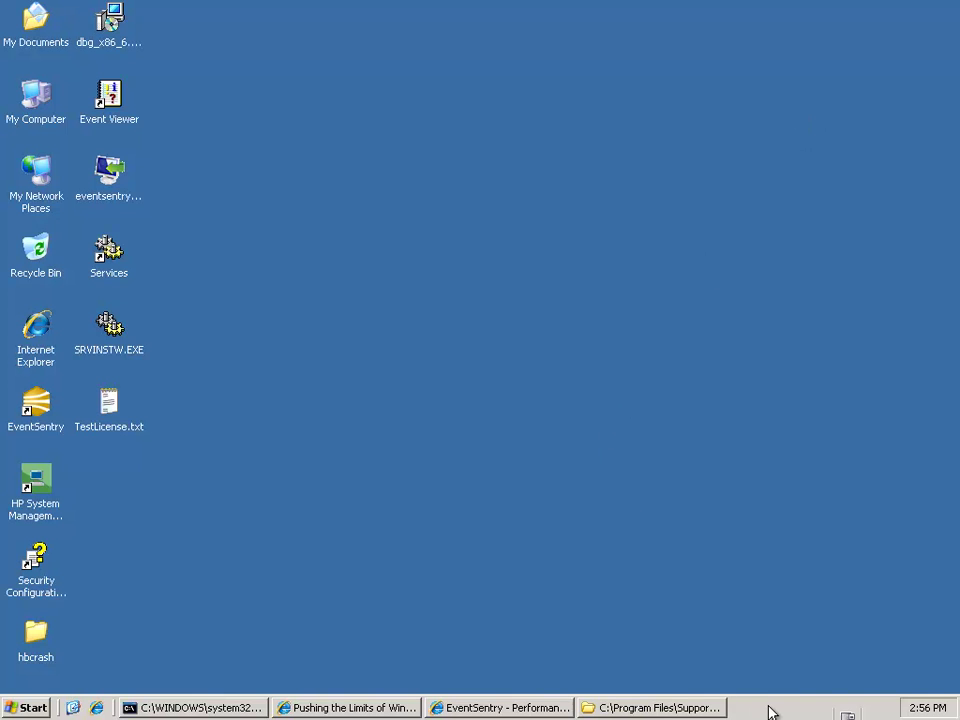
pyautogui.click(200, 708)
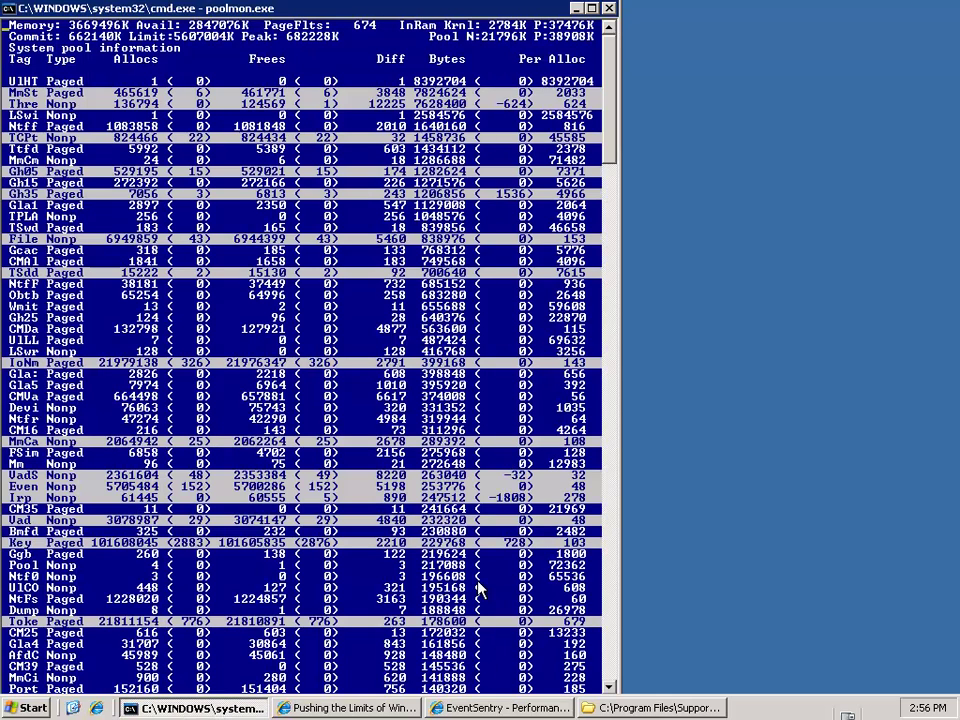
pyautogui.press('q')
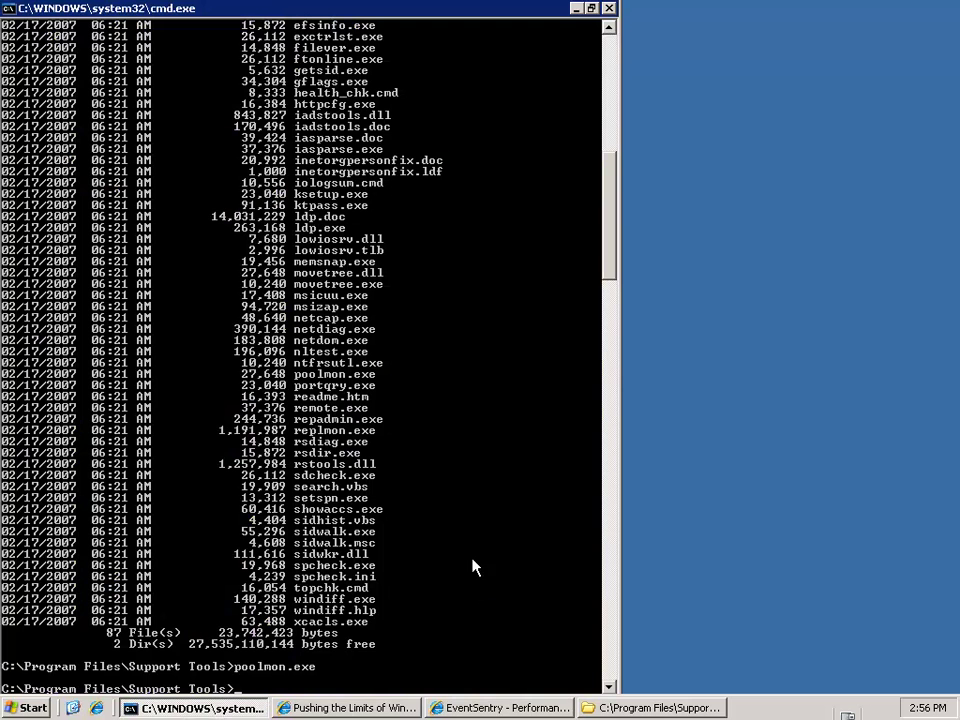
pyautogui.click(577, 9)
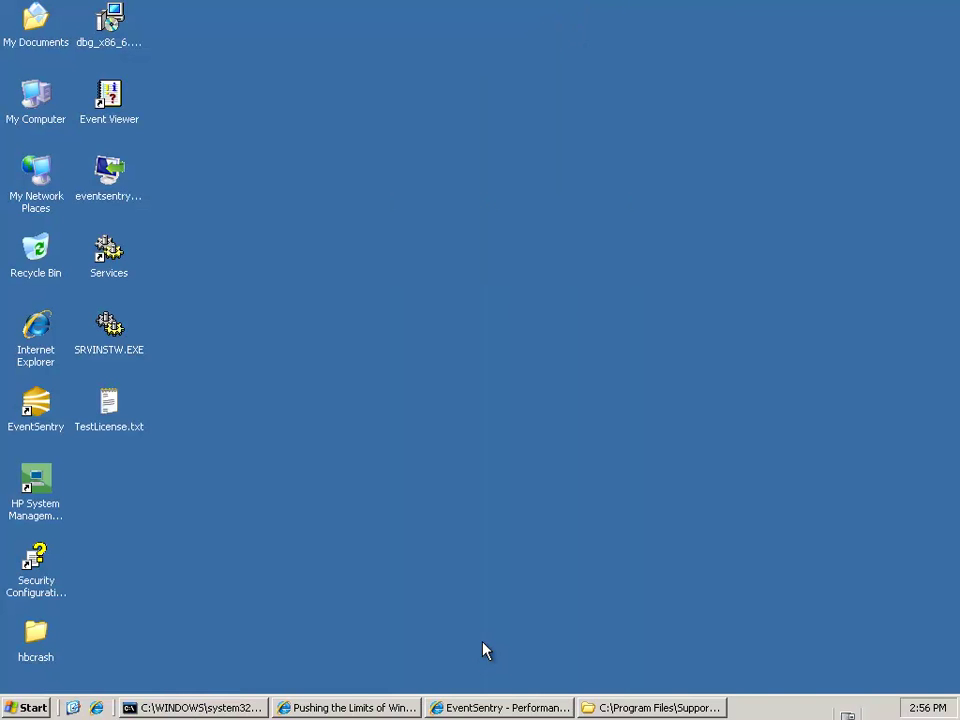
# Step: Open Windows Task Manager and maximize its window
pyautogui.rightClick(748, 709)
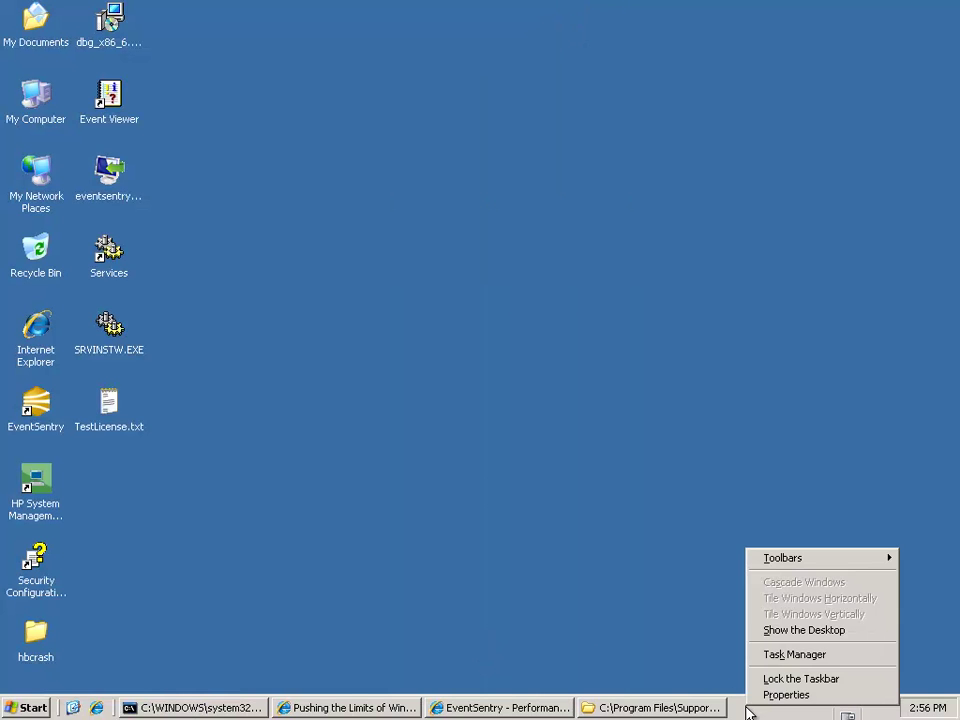
pyautogui.click(800, 658)
pyautogui.click(357, 21)
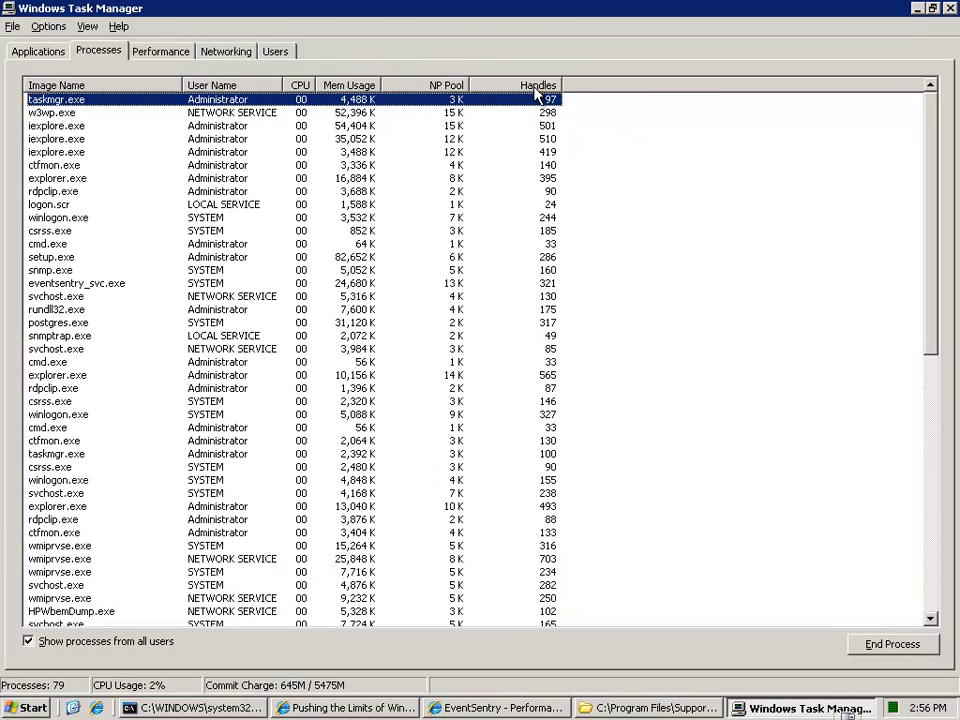
# Step: Add the Thread Count column to the process list in Task Manager
pyautogui.click(86, 27)
pyautogui.click(86, 27)
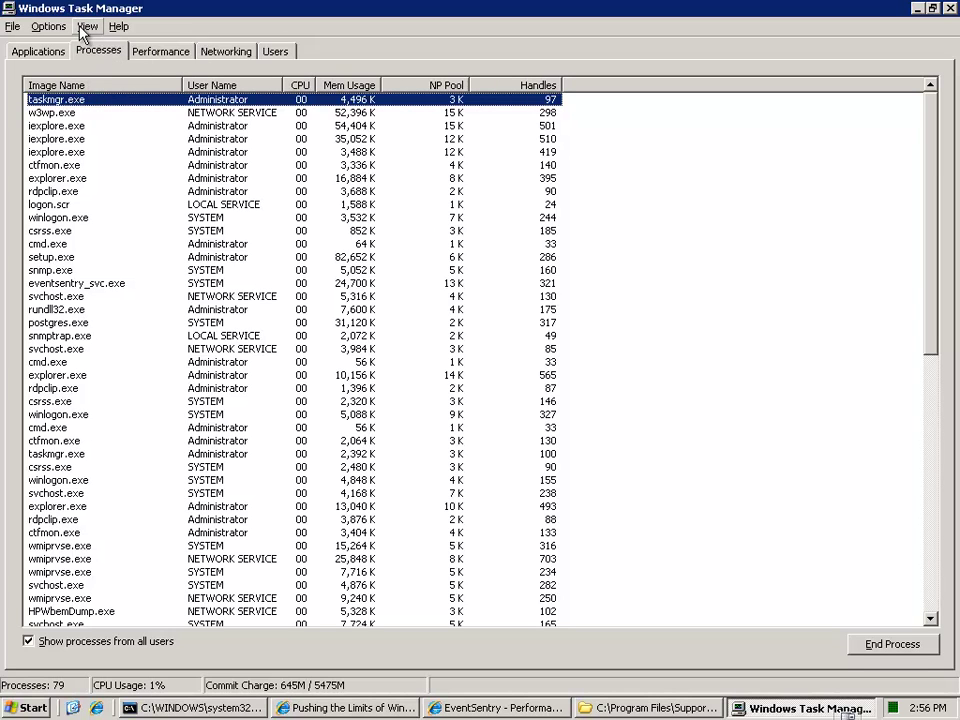
pyautogui.click(84, 28)
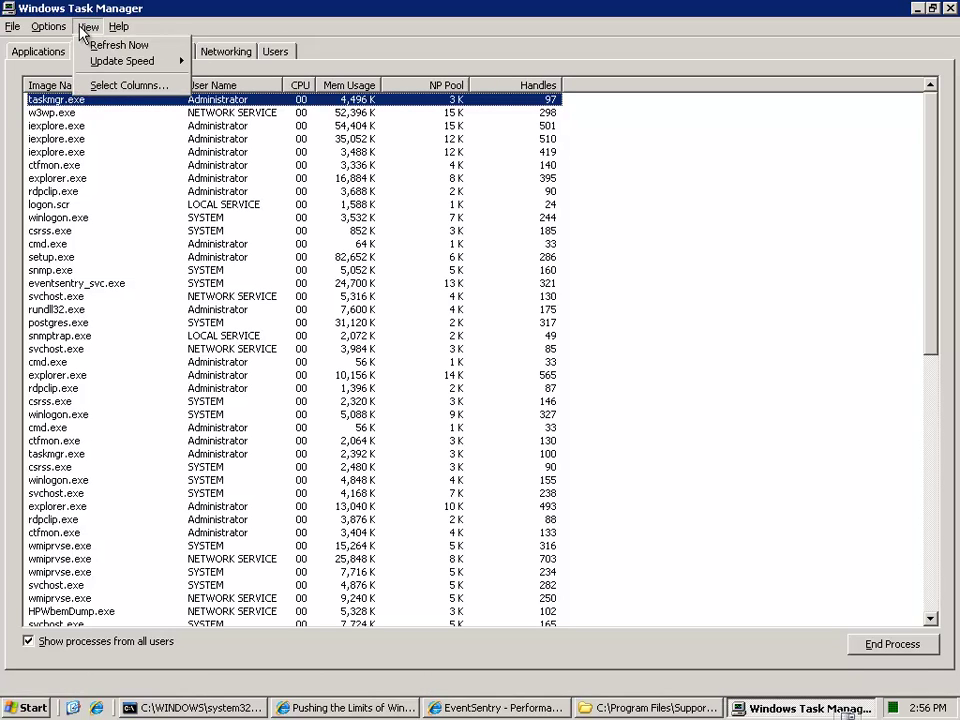
pyautogui.click(116, 87)
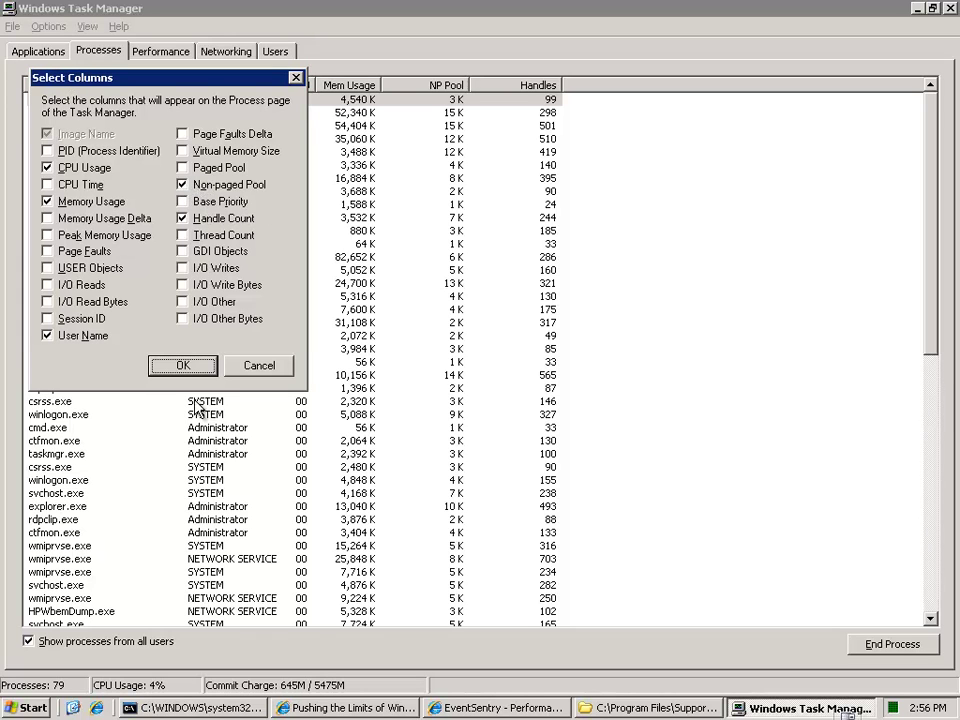
pyautogui.click(198, 236)
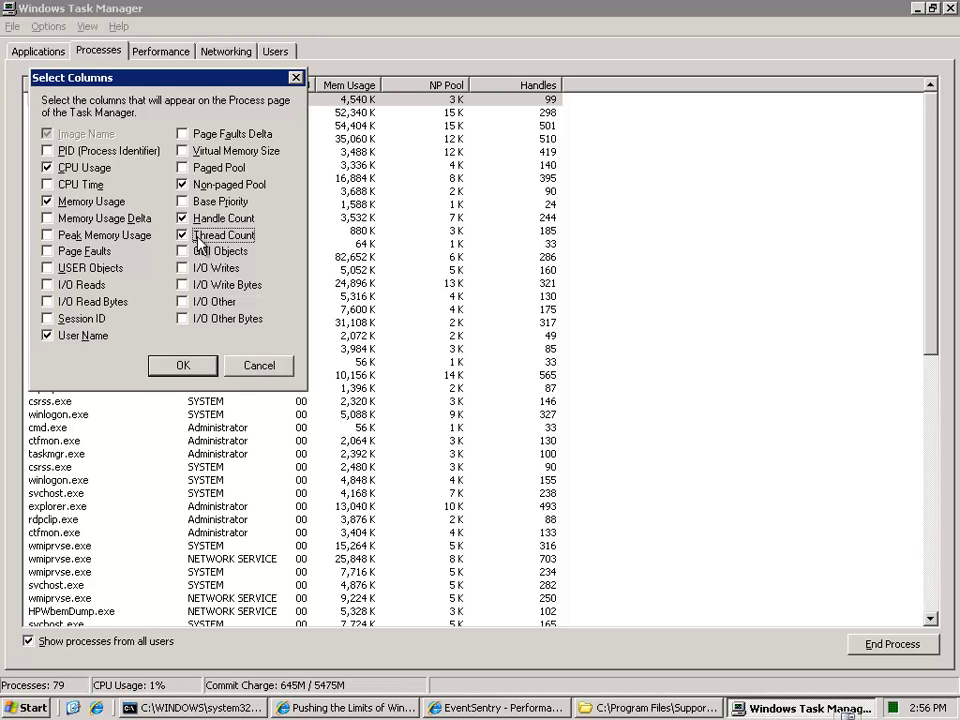
pyautogui.click(186, 367)
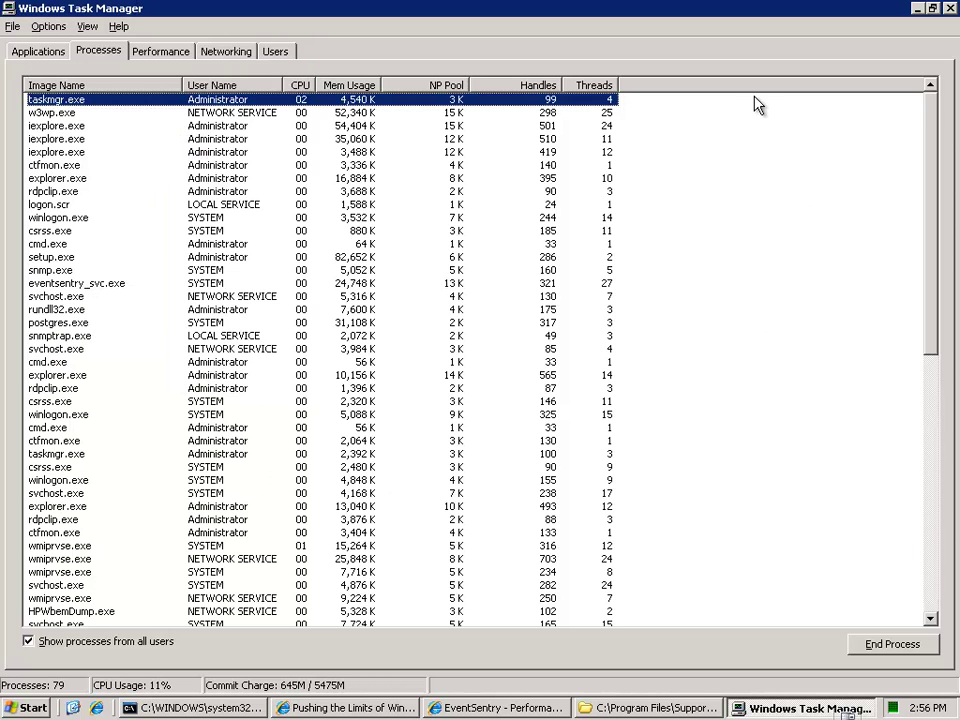
# Step: Sort the processes by nonpaged pool usage in descending order and select eventsentry_hb_svc.exe
pyautogui.click(434, 86)
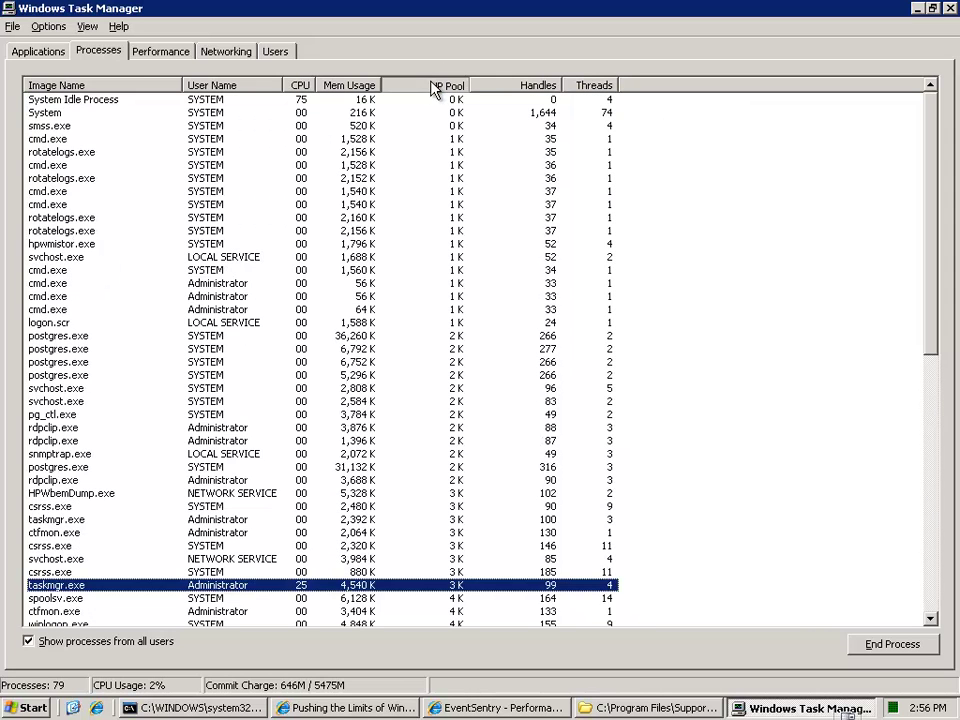
pyautogui.click(436, 87)
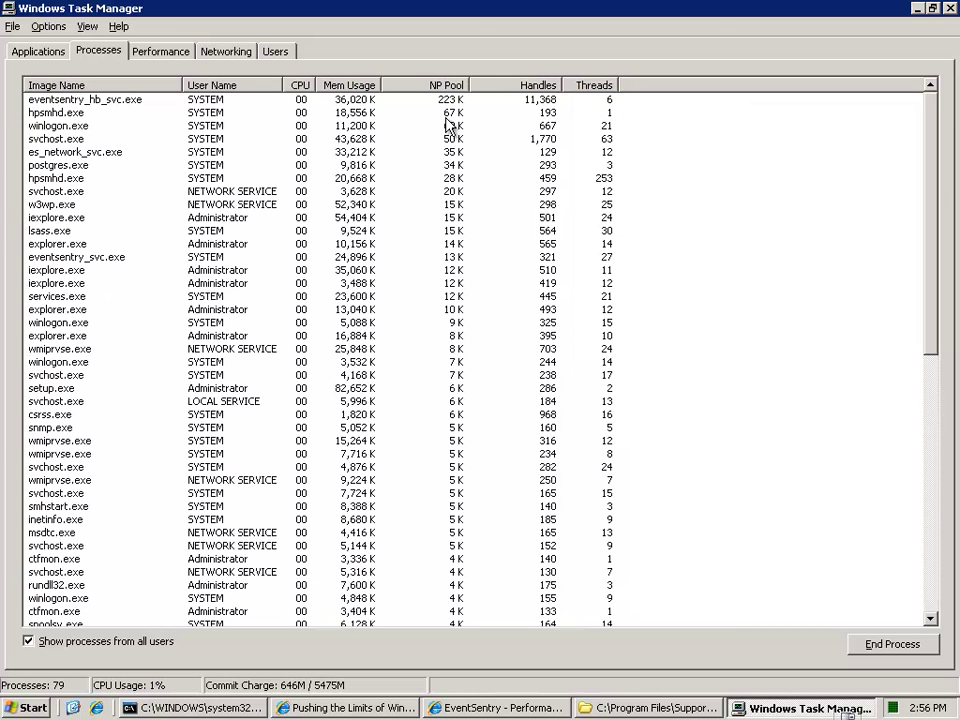
pyautogui.click(70, 100)
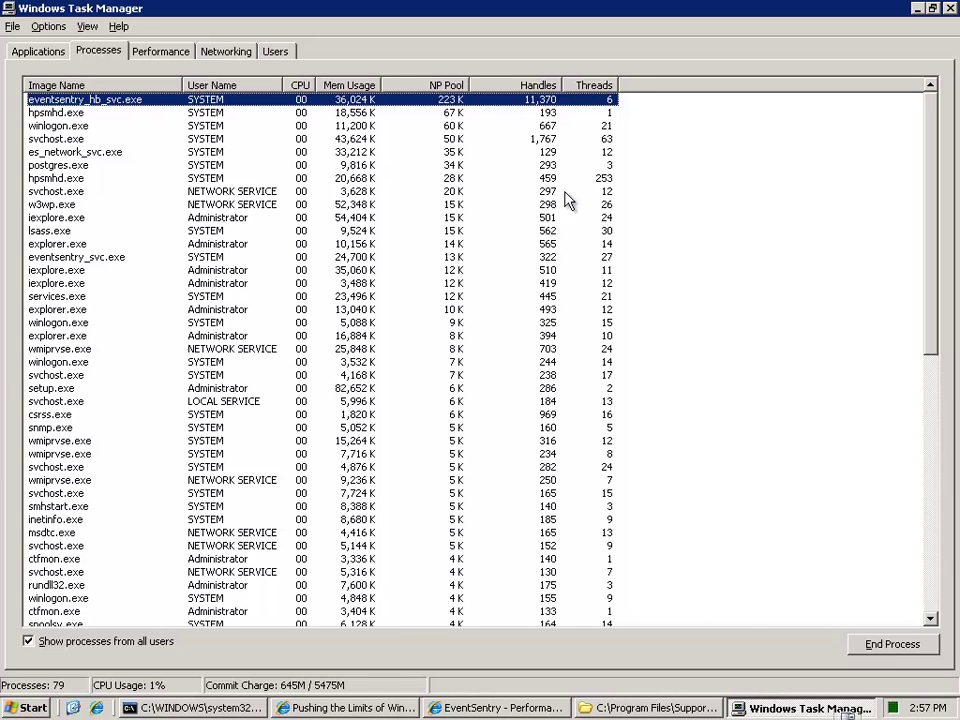
# Step: Sort the processes by handle count in descending order and compare the handles and threads of eventsentry_hb_svc.exe with svchost.exe
pyautogui.click(548, 88)
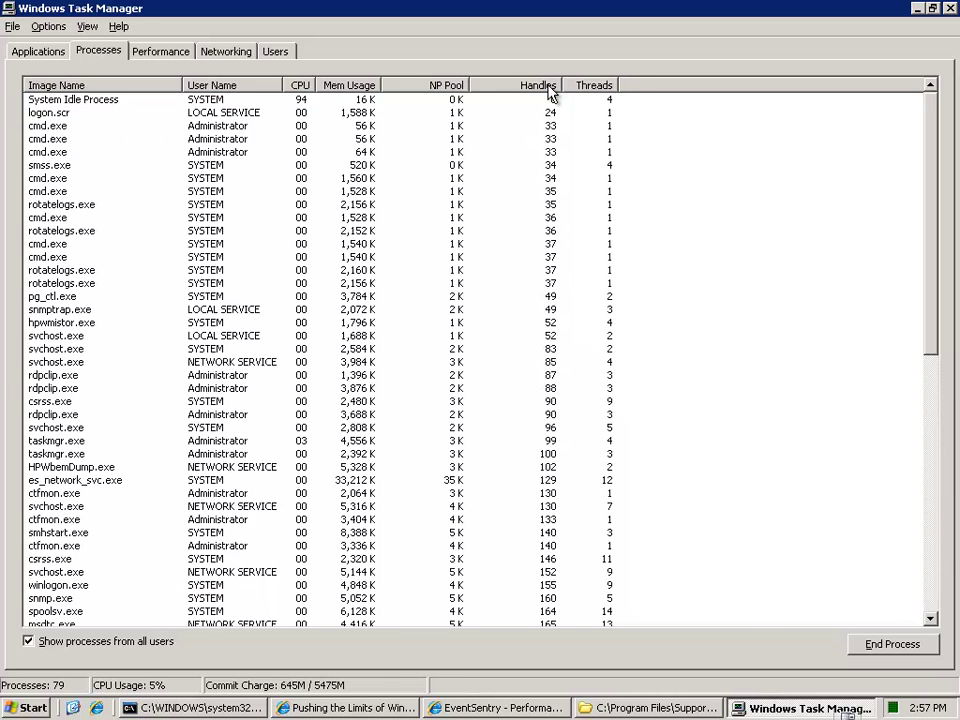
pyautogui.click(548, 88)
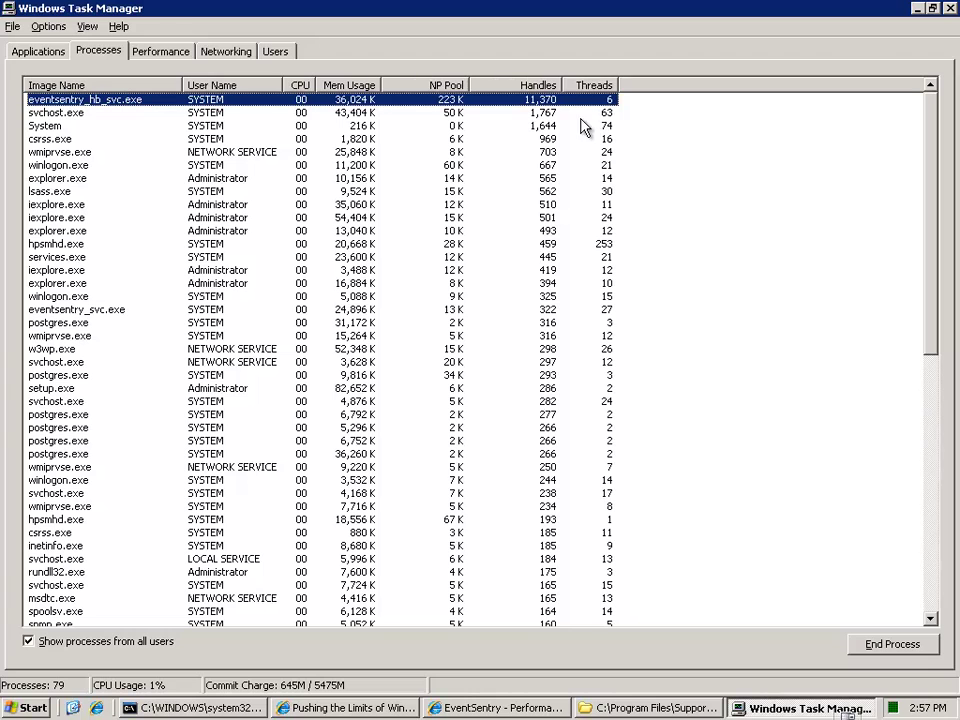
pyautogui.click(564, 114)
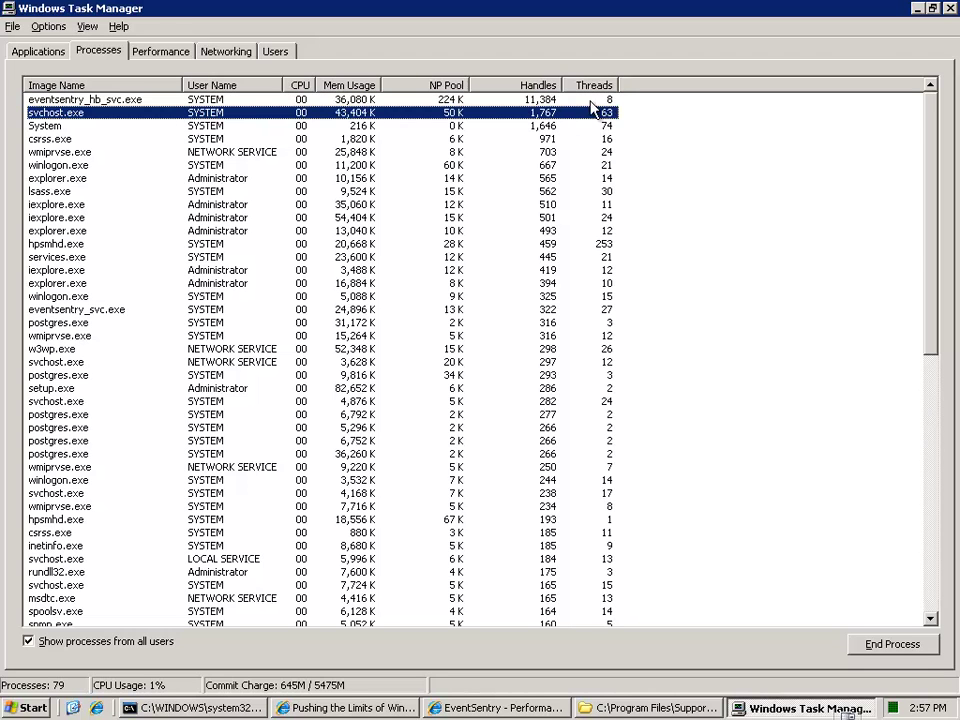
pyautogui.press('Up')
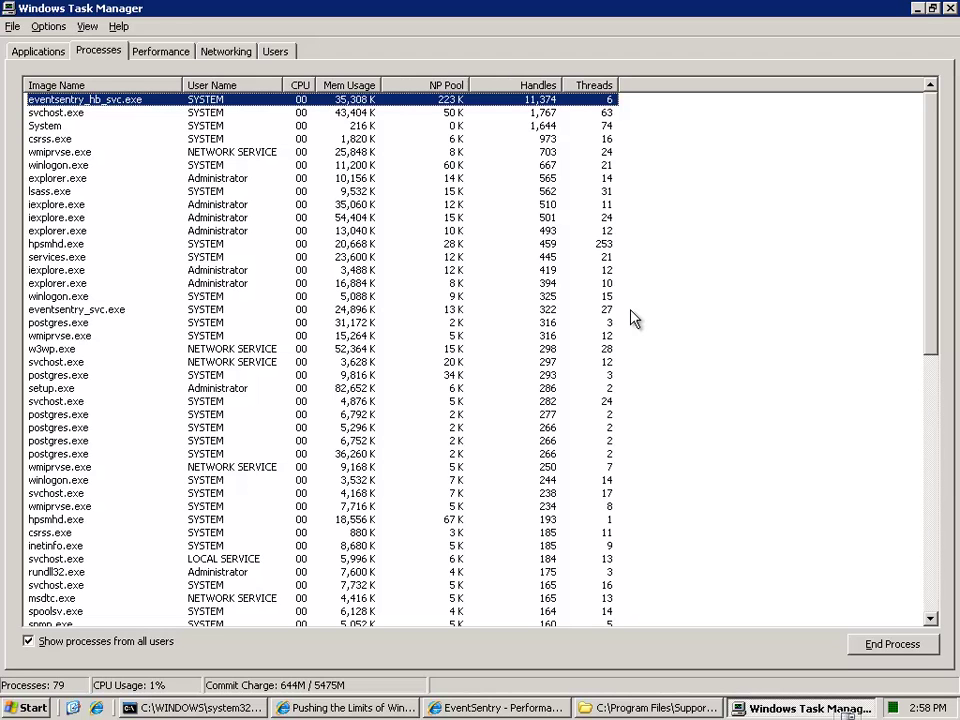
# Step: Minimize Task Manager, switch to the Internet Explorer window with Mark's Blog, and search Bing for "sysinternals handle" in a new tab
pyautogui.click(917, 9)
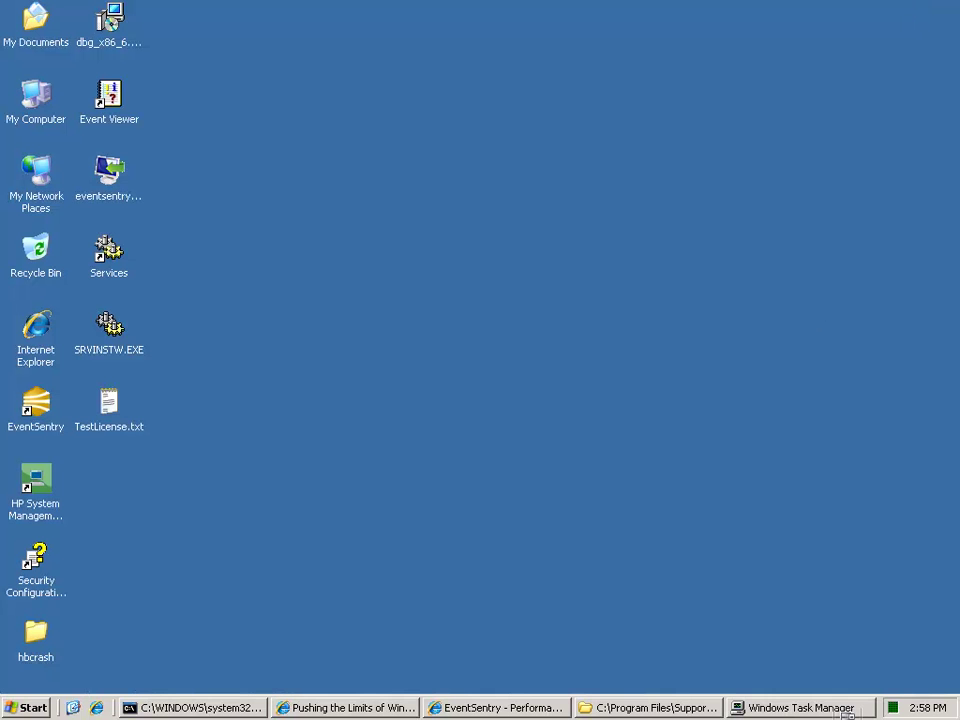
pyautogui.click(340, 708)
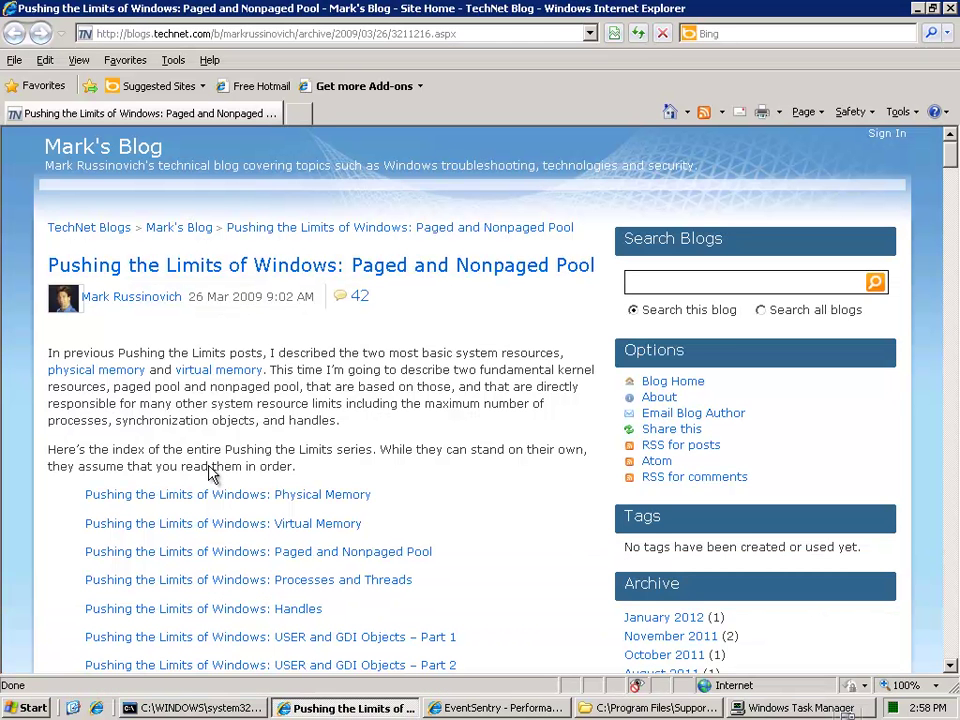
pyautogui.click(299, 114)
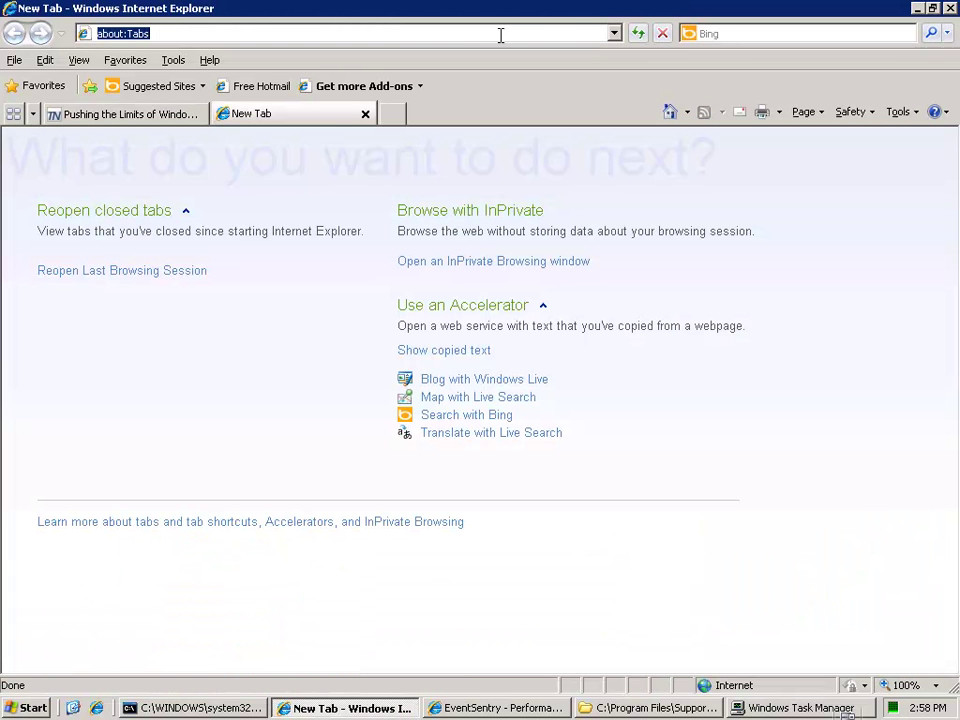
pyautogui.click(774, 34)
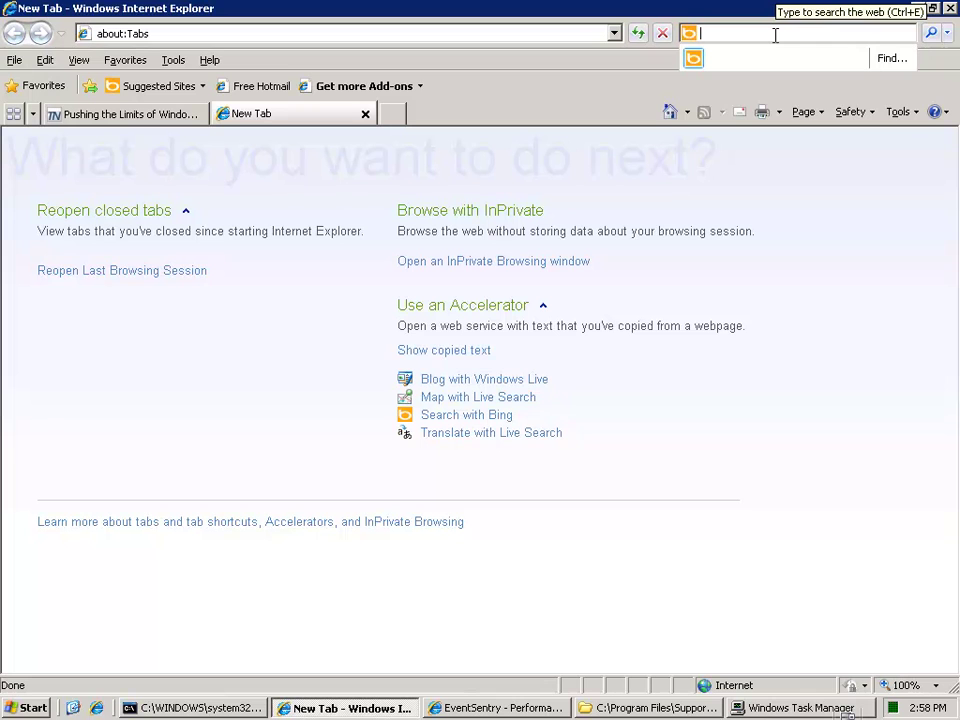
pyautogui.write('sysintern')
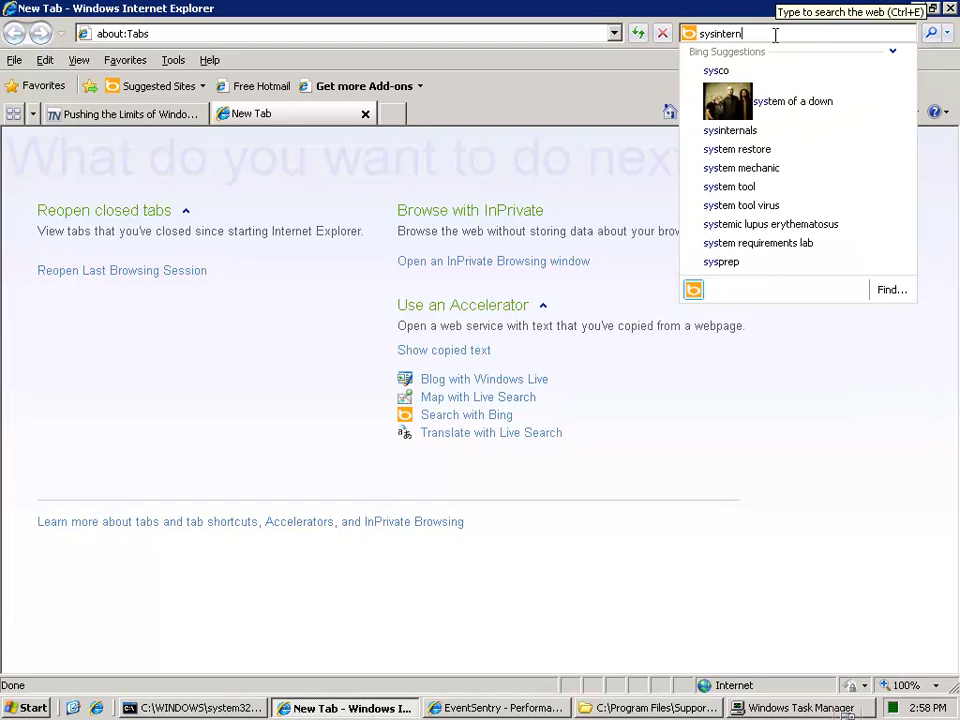
pyautogui.write('als handle')
pyautogui.press('Return')
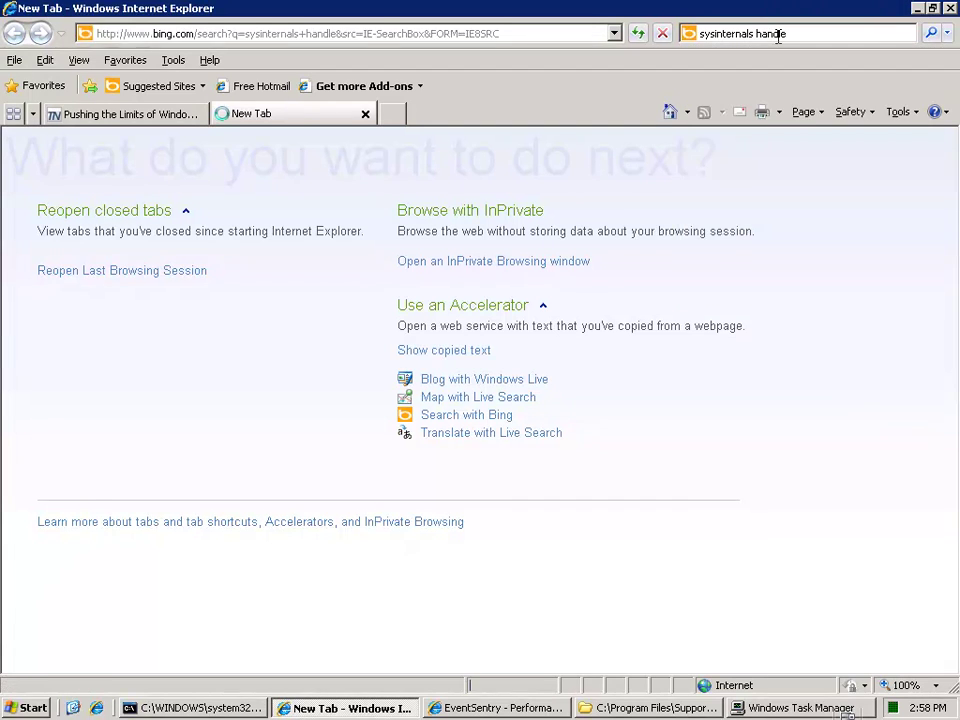
# Step: Download Handle.zip from the Sysinternals Handle page into C:\Software and open that folder
pyautogui.click(406, 274)
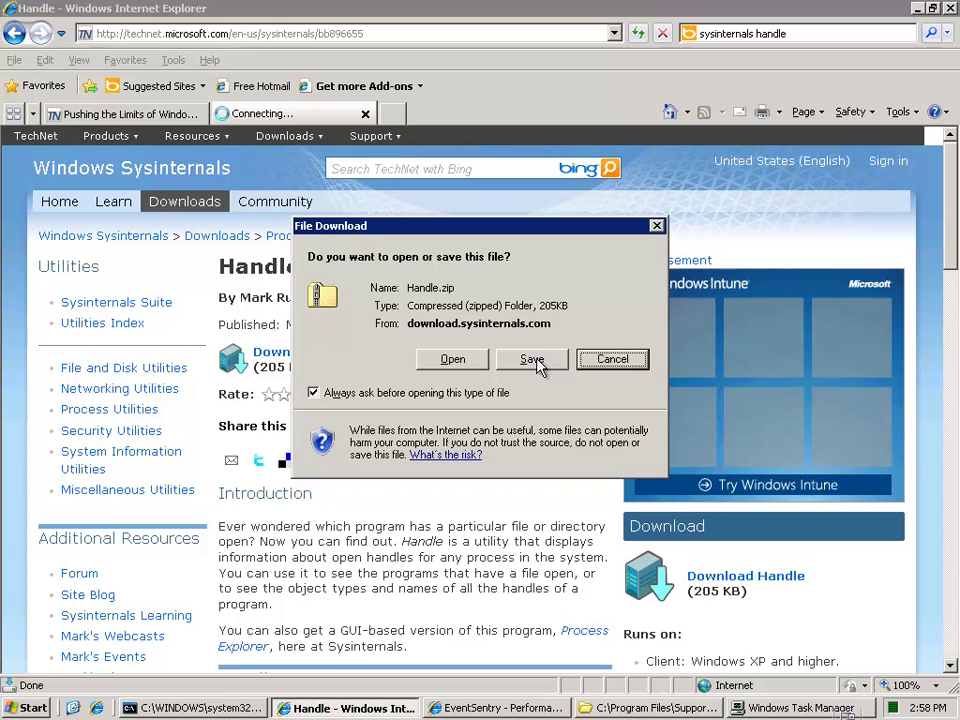
pyautogui.click(537, 362)
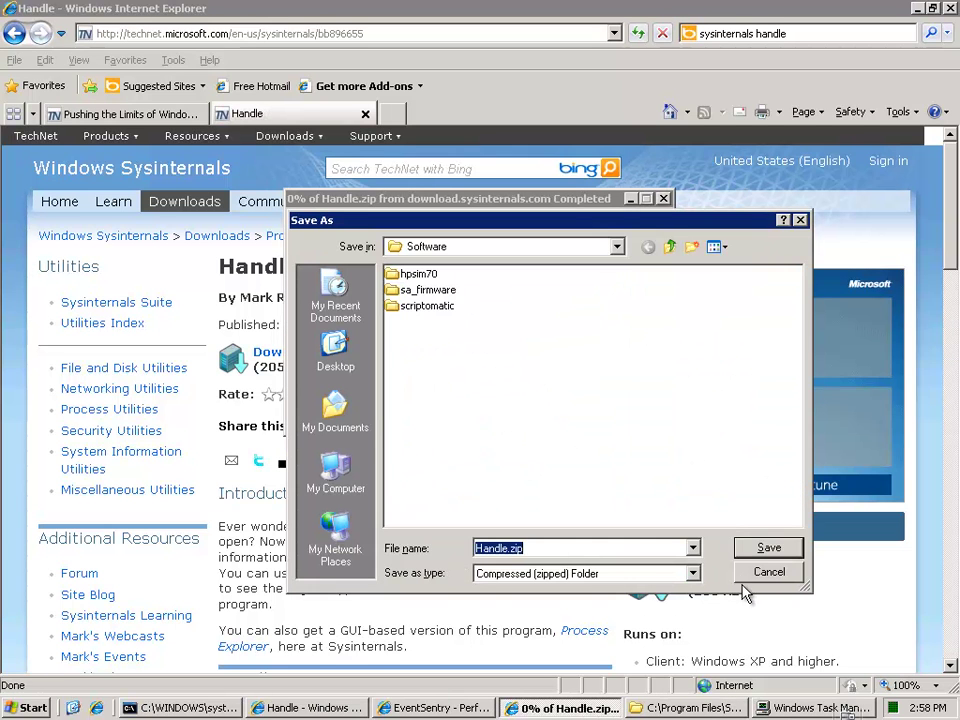
pyautogui.click(767, 548)
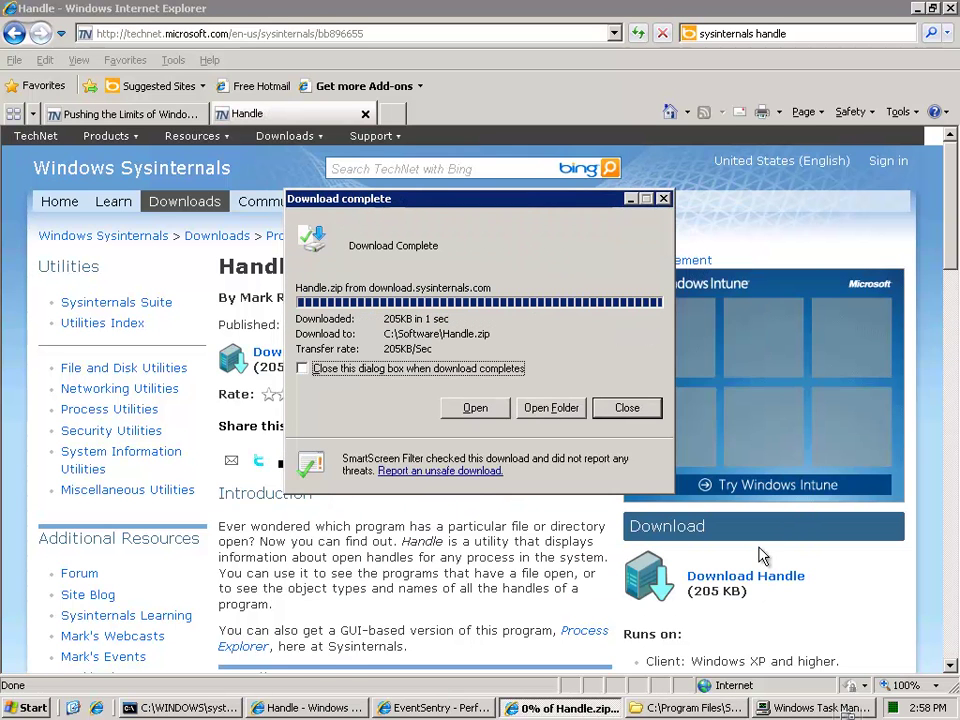
pyautogui.click(551, 408)
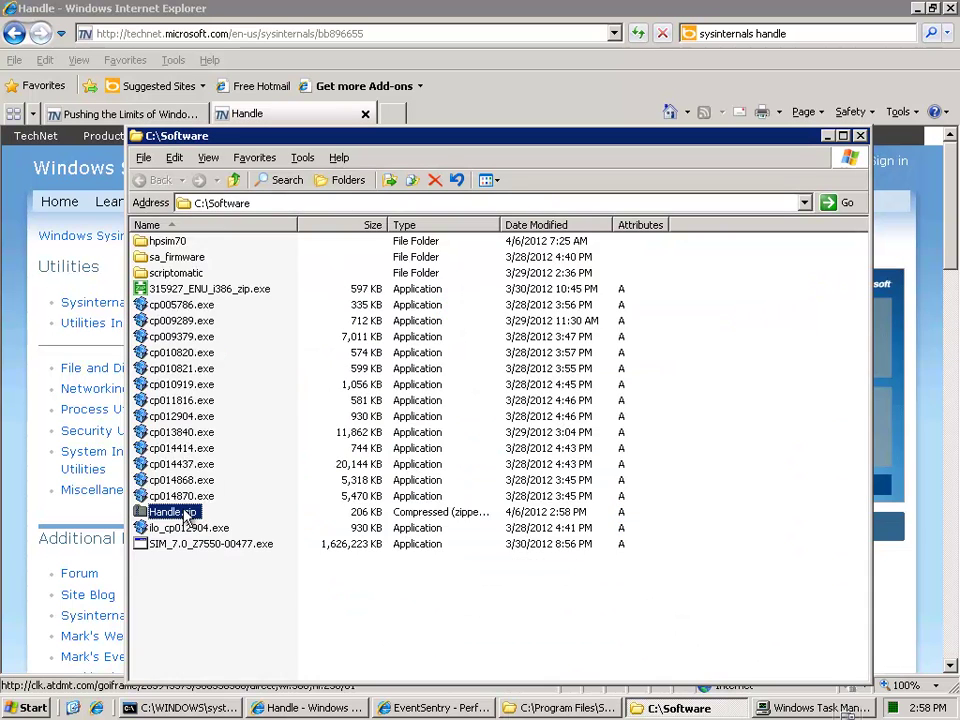
# Step: Copy handle.exe out of Handle.zip into C:\Software and close the folder window
pyautogui.doubleClick(184, 512)
pyautogui.click(168, 260)
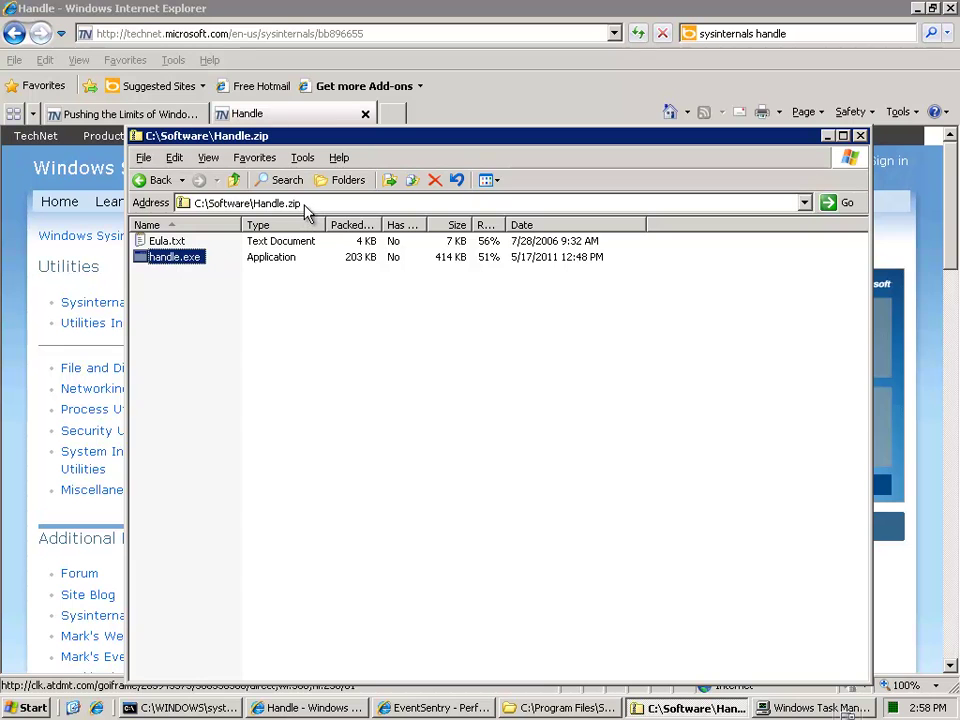
pyautogui.click(238, 181)
pyautogui.hotkey('ctrl', 'v')
pyautogui.click(648, 365)
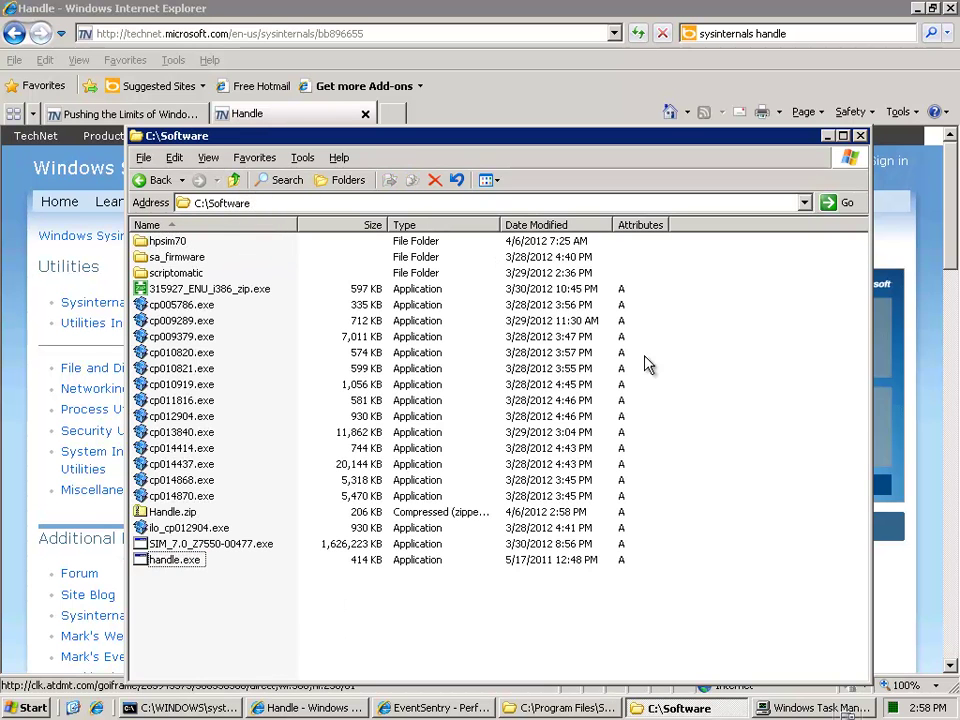
pyautogui.click(861, 135)
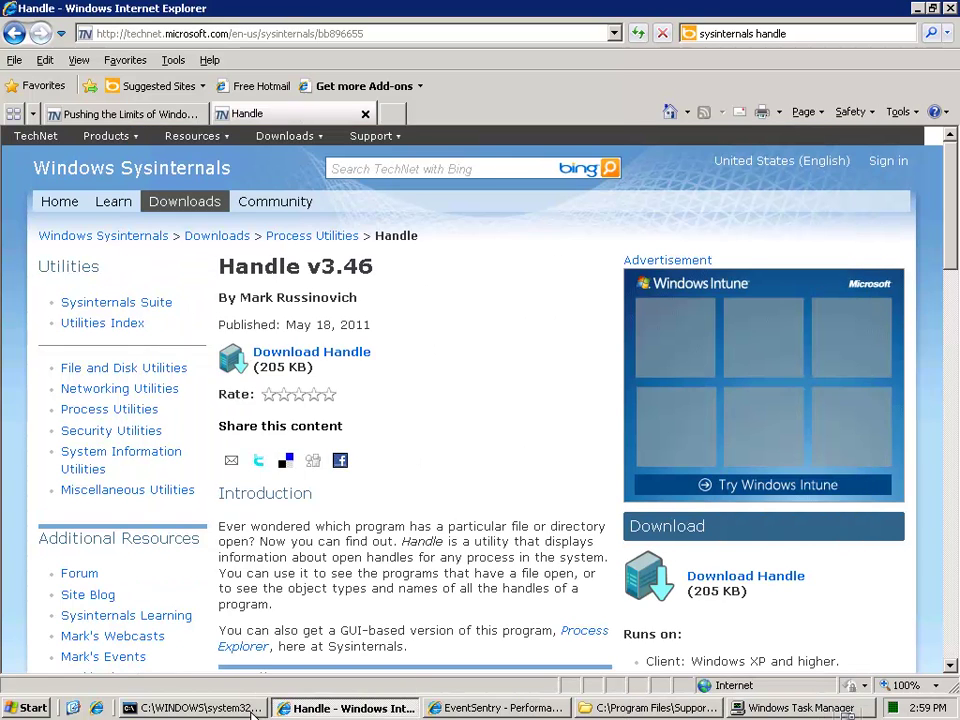
# Step: Switch to the command prompt, change the directory to \Software, and run handle to dump all file references
pyautogui.click(200, 708)
pyautogui.write('cd \\Software')
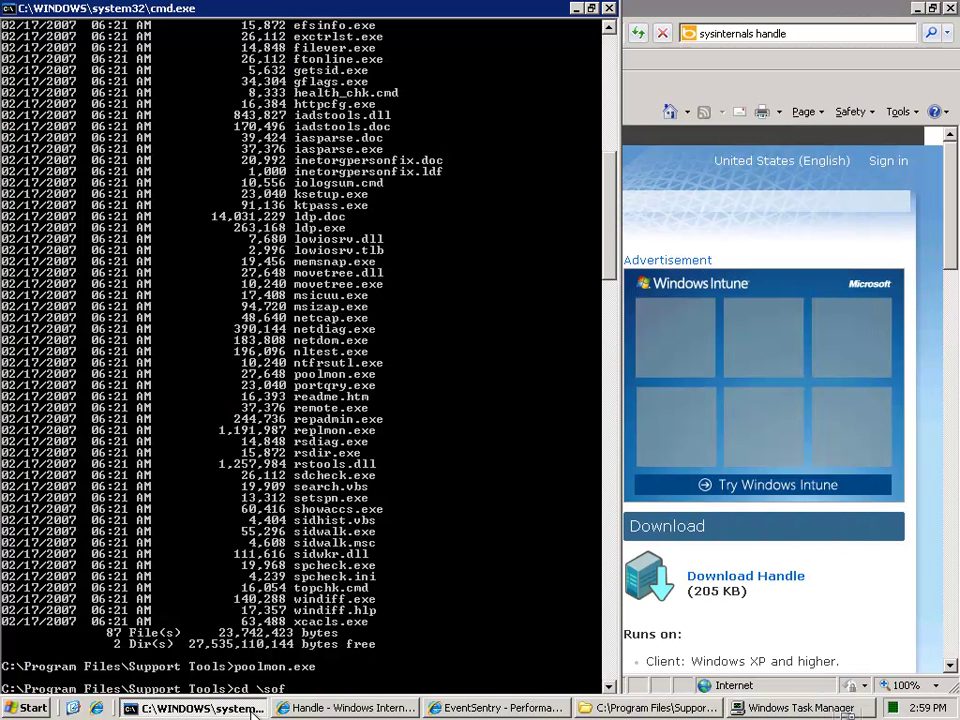
pyautogui.press('Return')
pyautogui.write('handle')
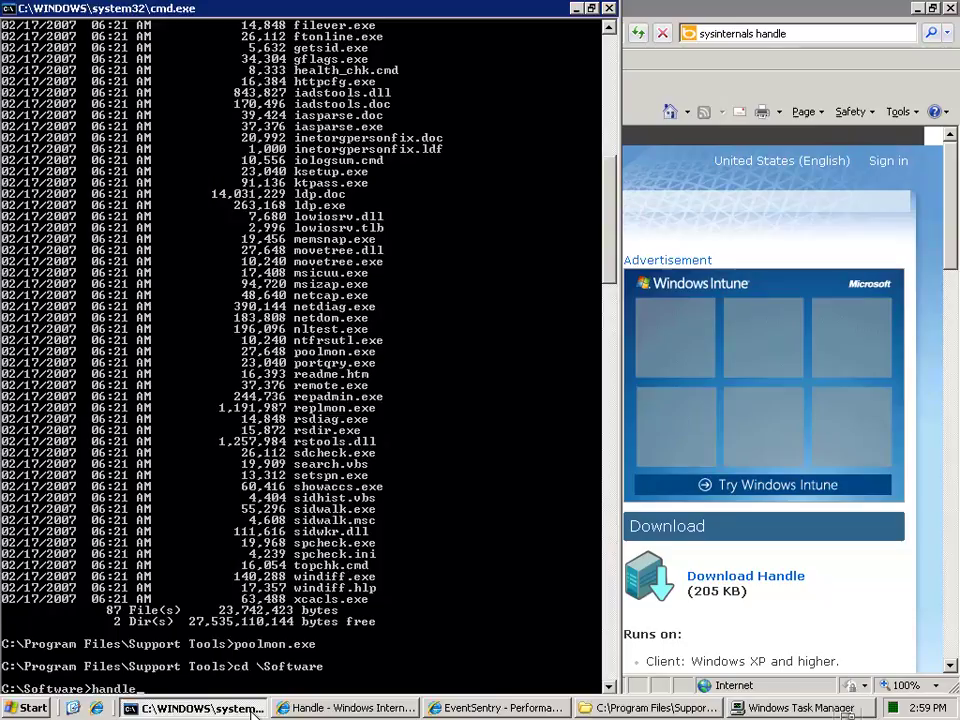
pyautogui.press('Return')
pyautogui.press('Return')
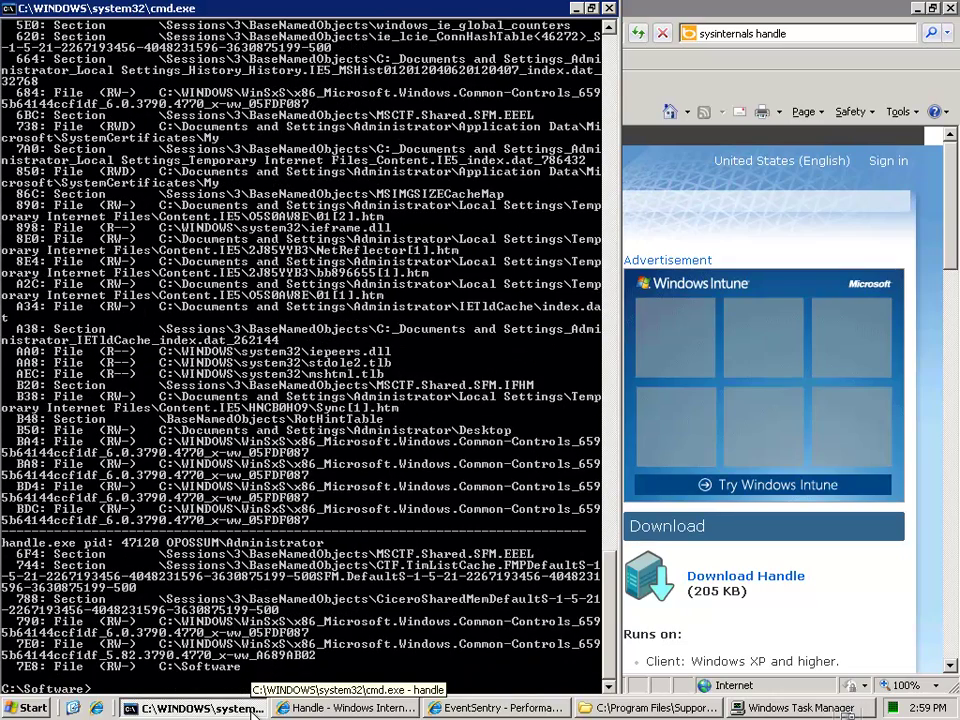
# Step: Display Handle's usage help with handle /? and print the handle type counts using handle -s -p eventsentry_hb_svc
pyautogui.write('handle /?')
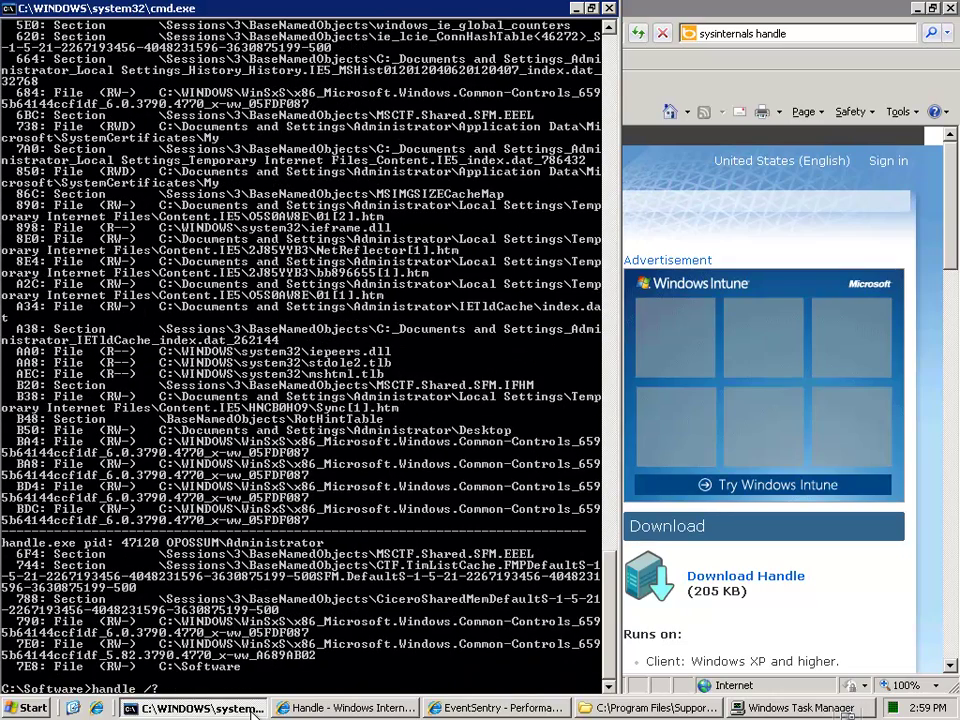
pyautogui.press('Return')
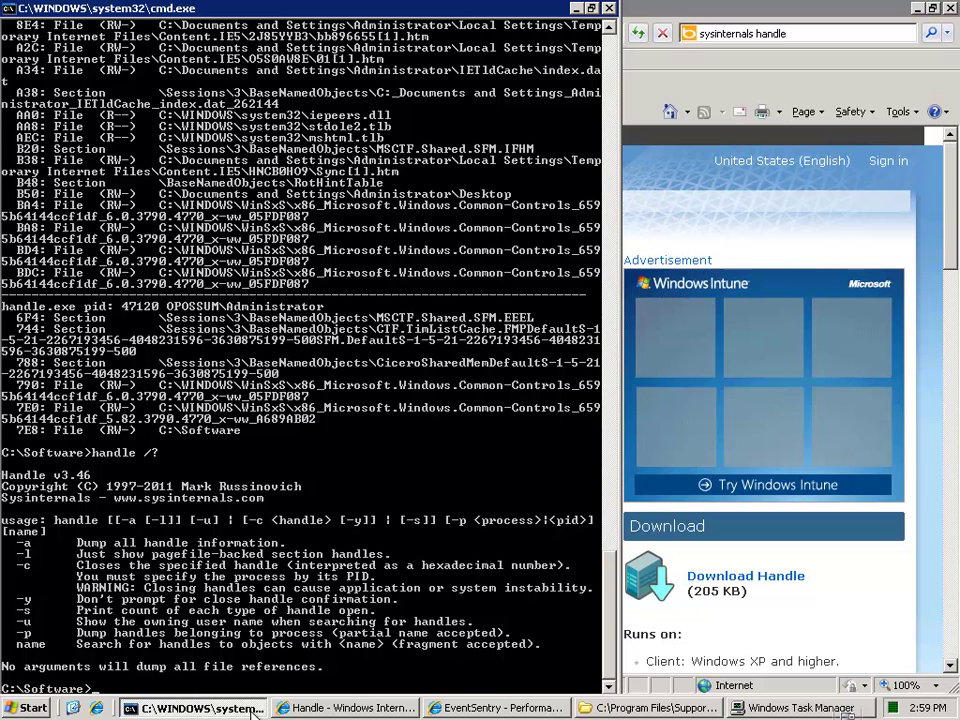
pyautogui.press('Up')
pyautogui.press('BackSpace')
pyautogui.press('BackSpace')
pyautogui.write('-s -p eventsentry')
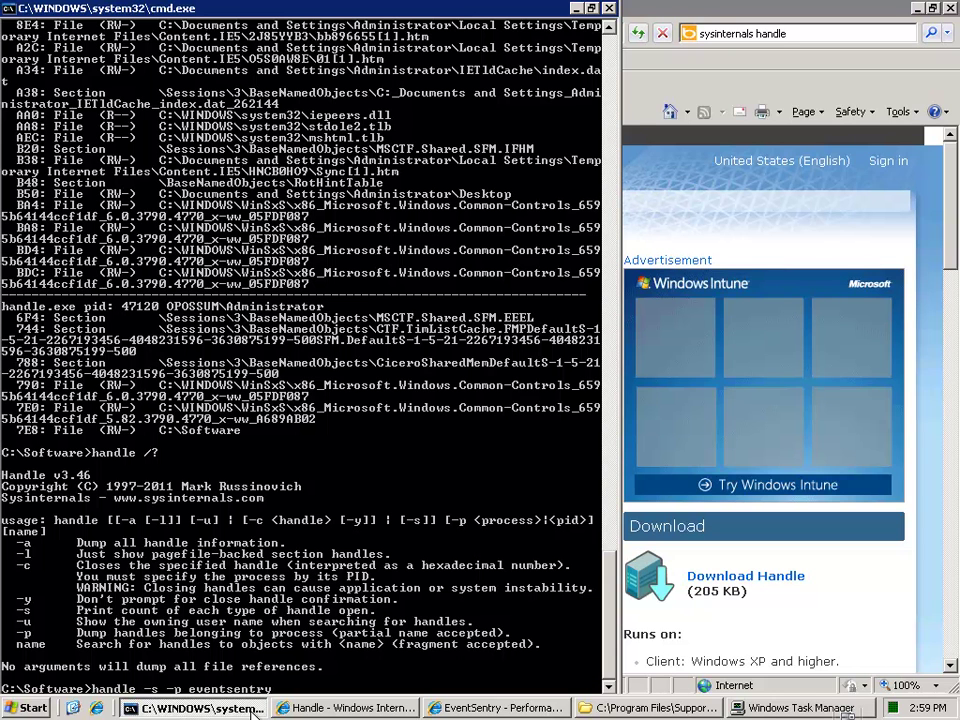
pyautogui.write('_hb_svc')
pyautogui.press('Return')
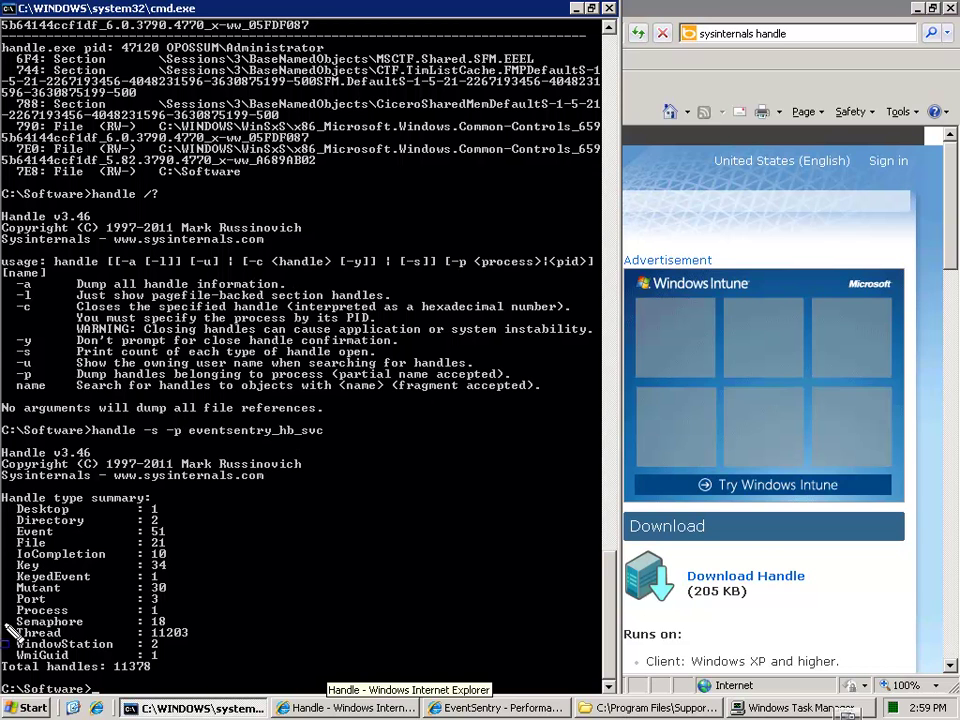
# Step: Mark the Thread line in the handle type summary with a rectangle and clear the annotation
pyautogui.moveTo(3, 622); pyautogui.dragTo(198, 645)
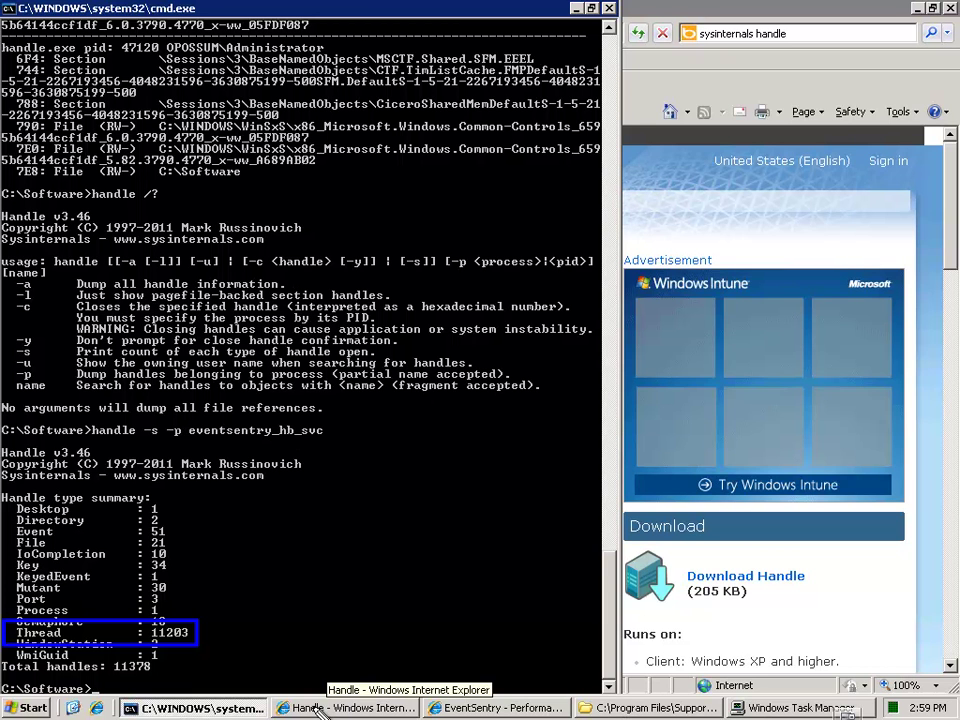
pyautogui.moveTo(507, 683); pyautogui.dragTo(519, 676)
pyautogui.press('Escape')
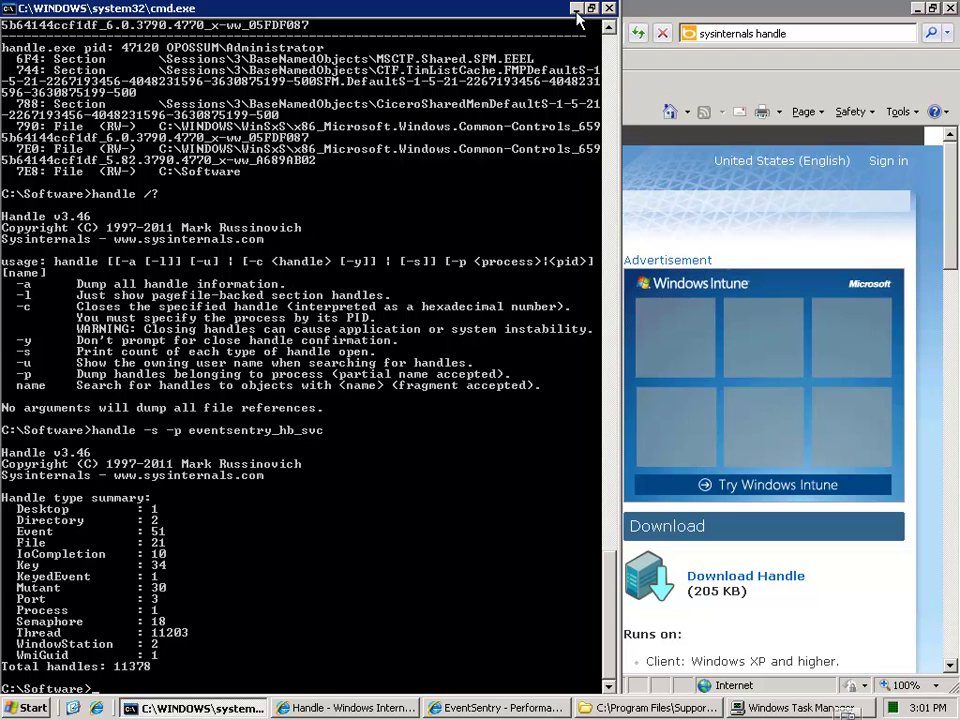
# Step: Switch from the command prompt to the Mark's Blog page, and locate pooltag.txt in the C:\Program Files\Support Tools folder
pyautogui.click(576, 13)
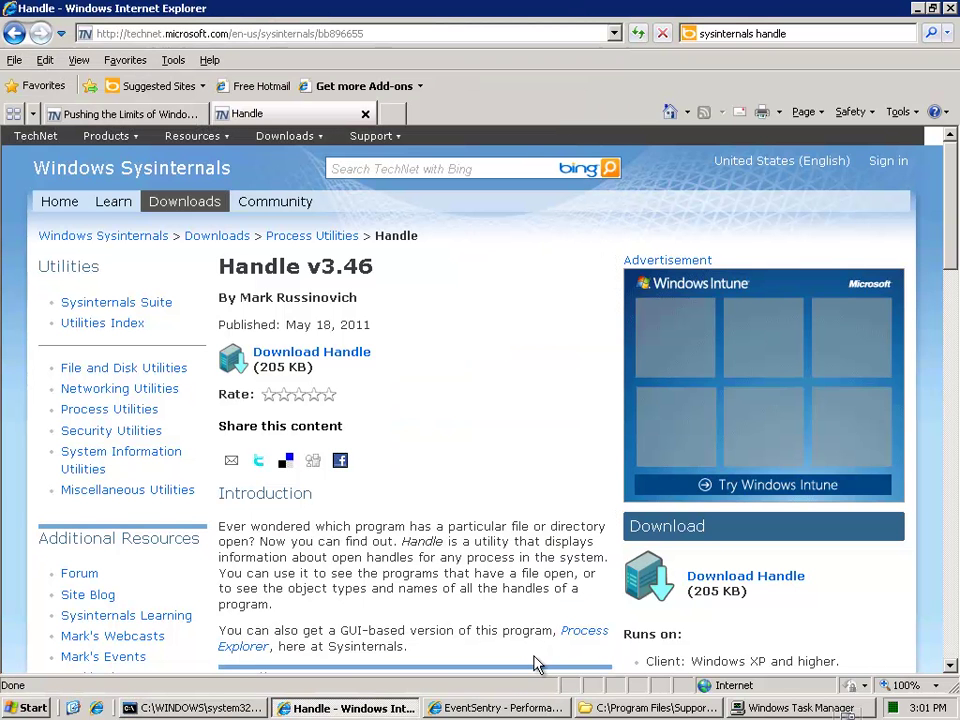
pyautogui.click(100, 114)
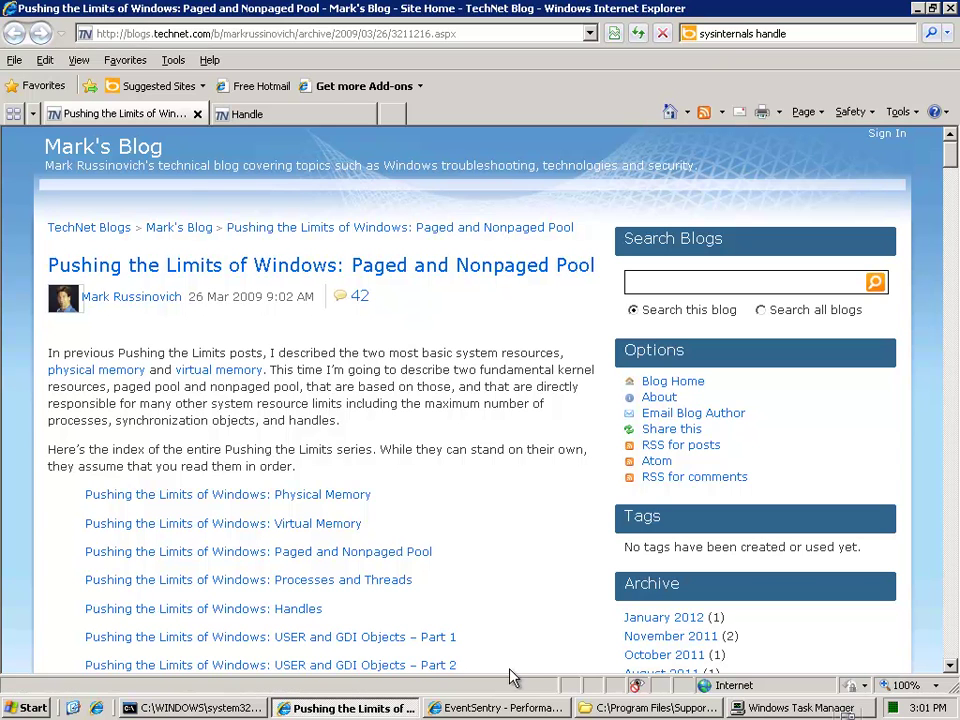
pyautogui.click(604, 710)
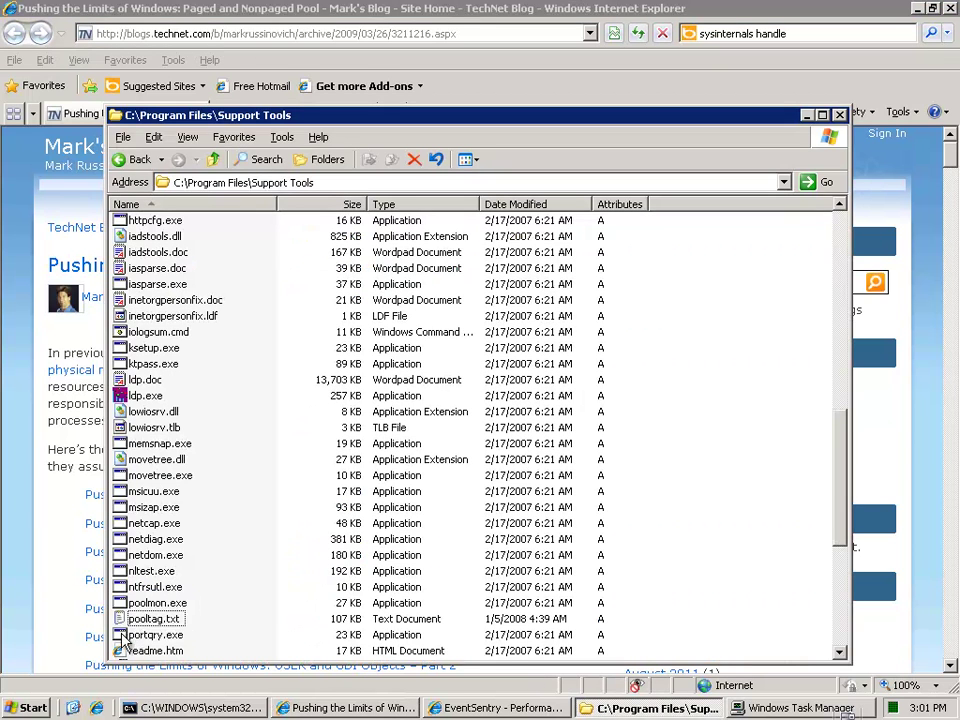
pyautogui.click(192, 622)
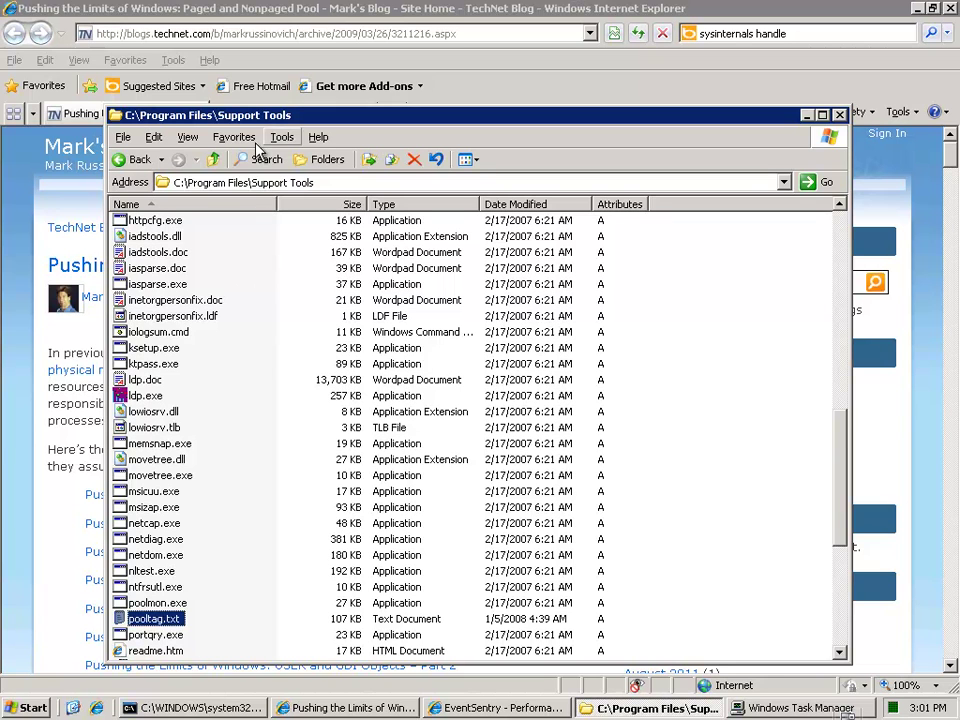
# Step: Open pooltag.txt from the triage folder of Debugging Tools for Windows (x86), look through its tag list, and close it
pyautogui.click(216, 160)
pyautogui.click(197, 268)
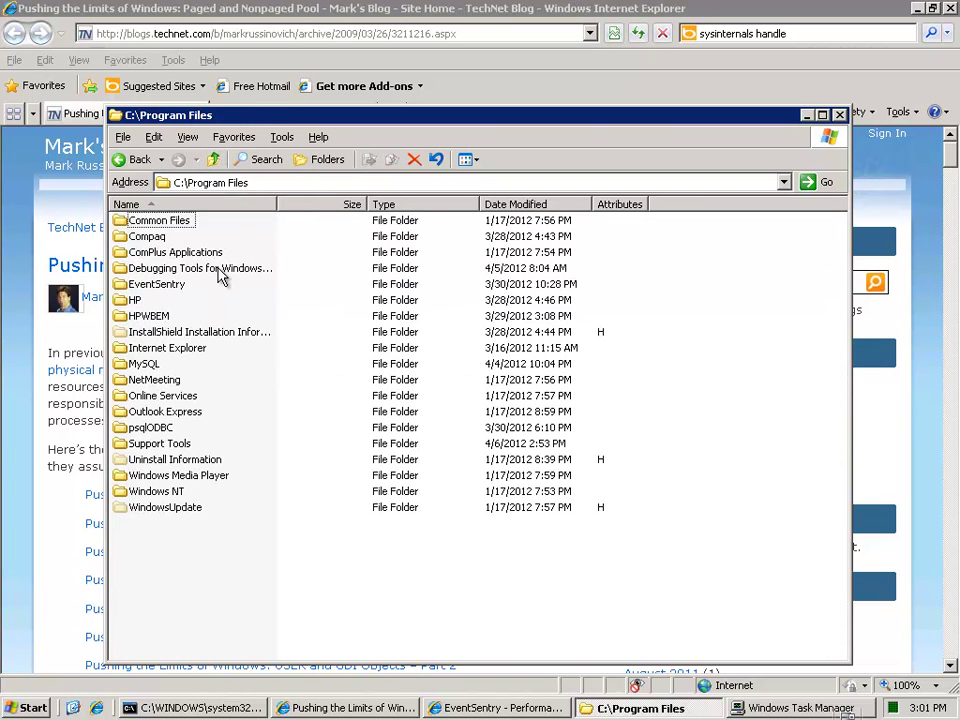
pyautogui.doubleClick(276, 205)
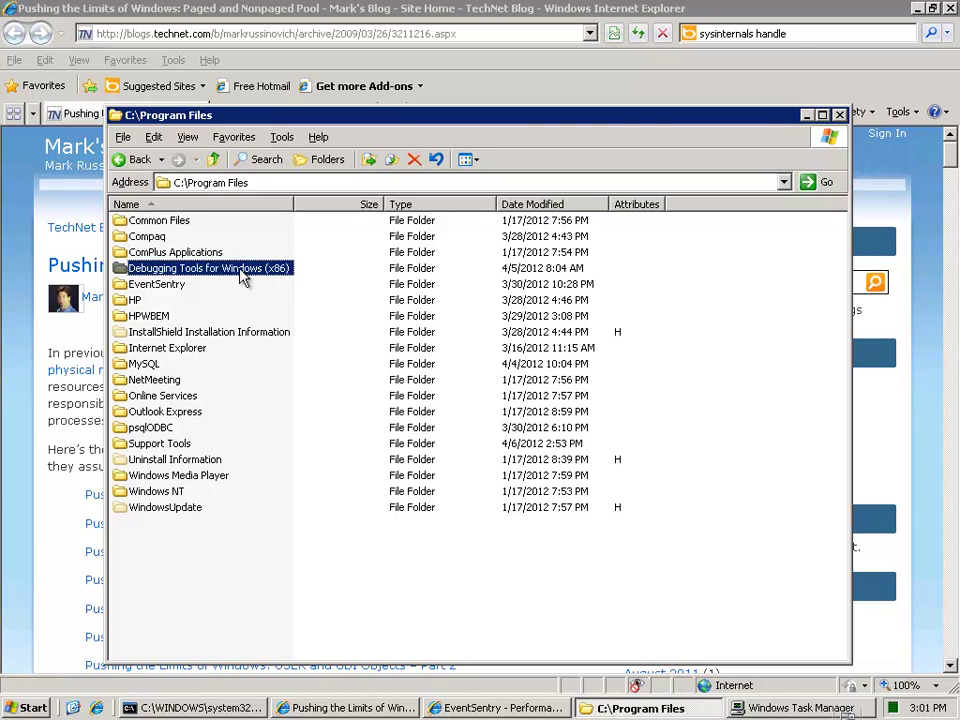
pyautogui.doubleClick(270, 270)
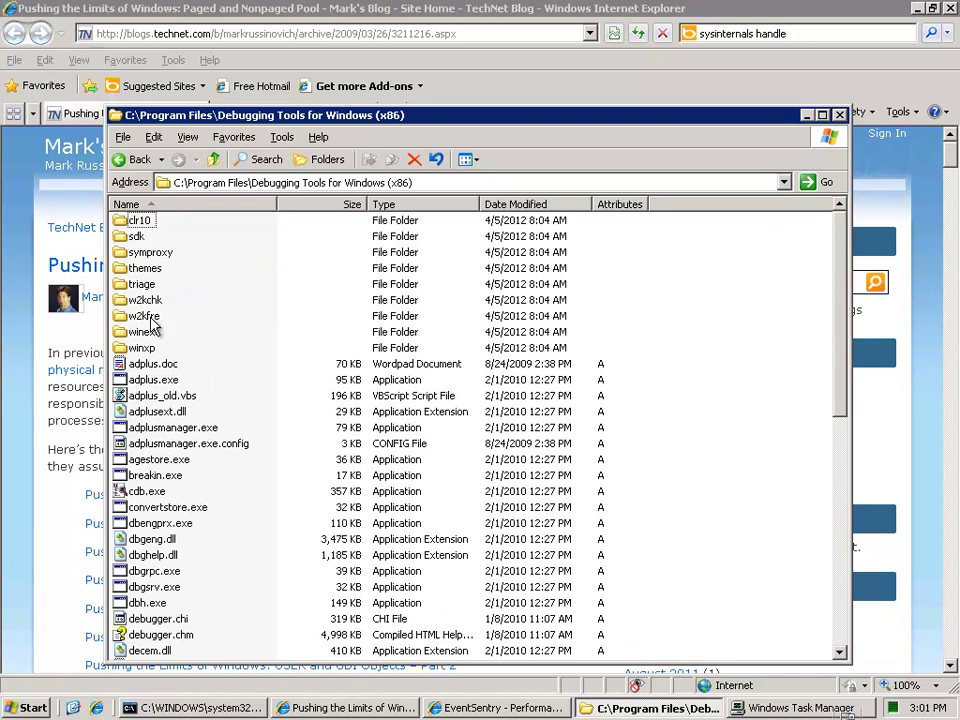
pyautogui.doubleClick(140, 284)
pyautogui.click(160, 221)
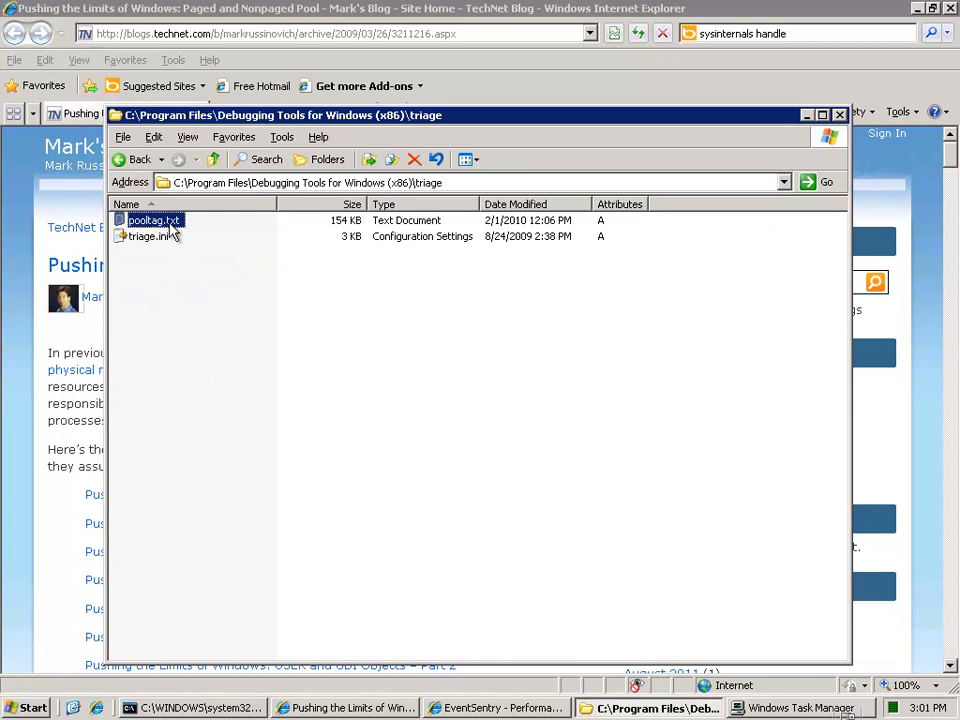
pyautogui.doubleClick(160, 222)
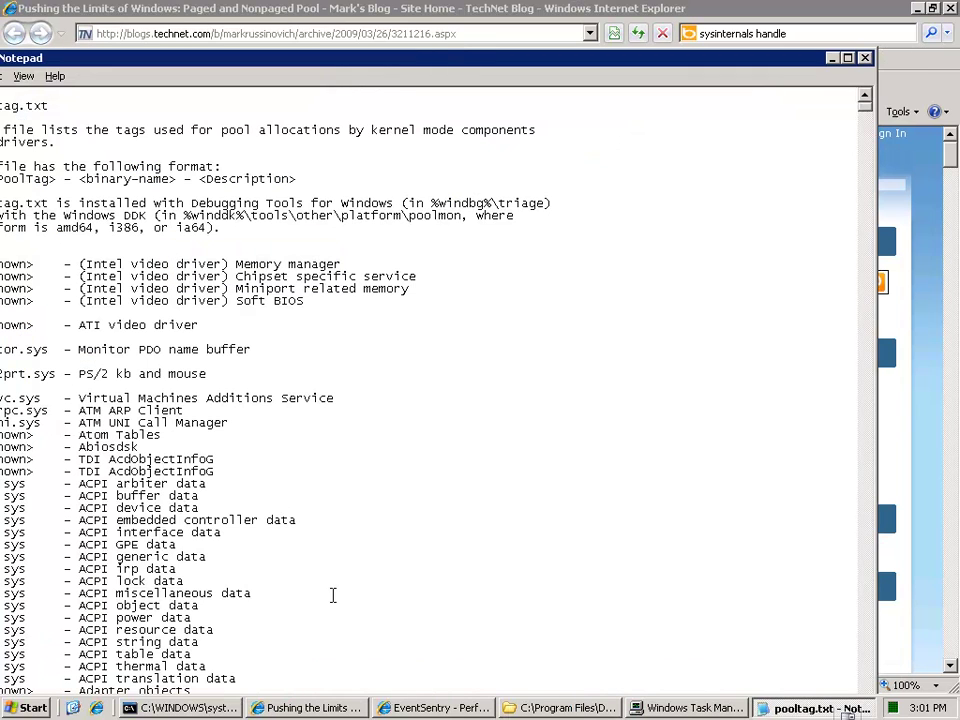
pyautogui.moveTo(868, 118); pyautogui.dragTo(868, 131)
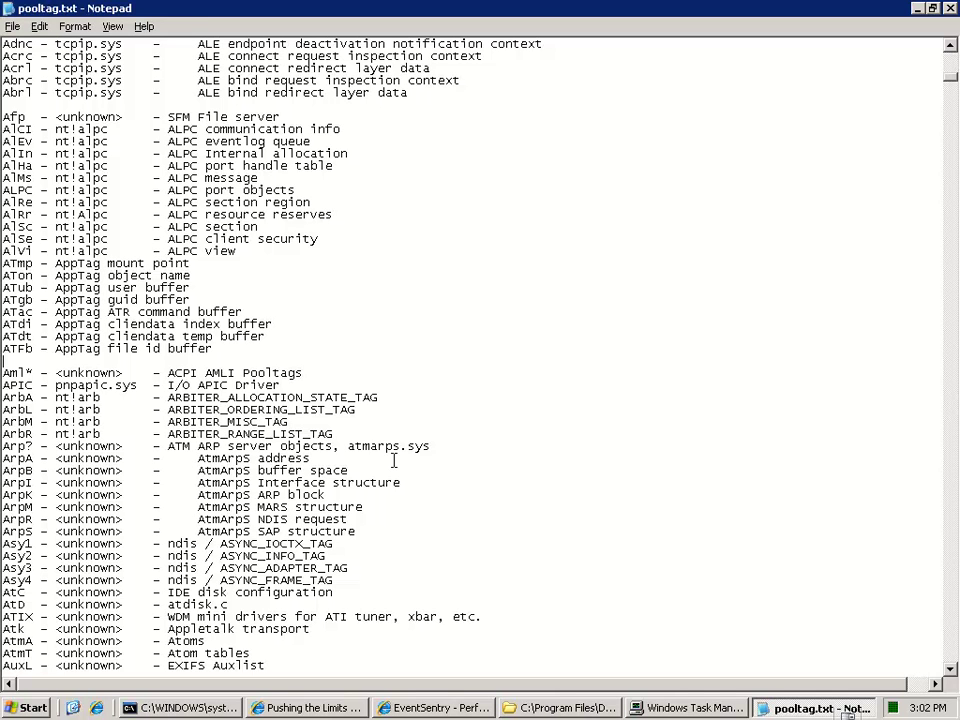
pyautogui.click(952, 10)
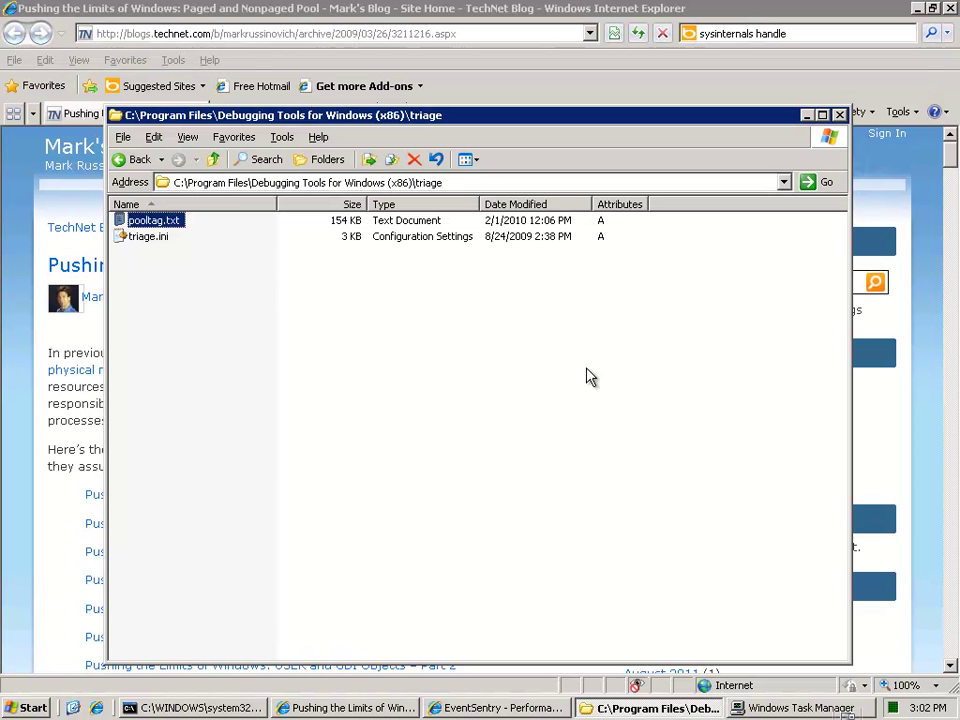
# Step: Open the C:\WINDOWS\system32\drivers folder and look through its driver files down to the end of the list
pyautogui.click(215, 162)
pyautogui.click(215, 162)
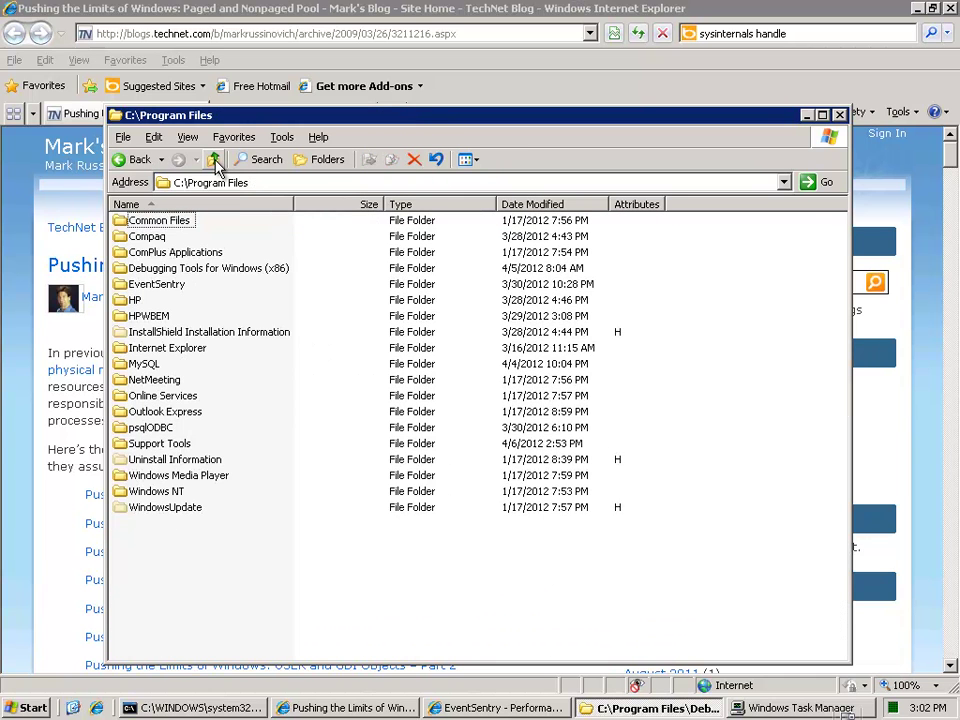
pyautogui.click(215, 162)
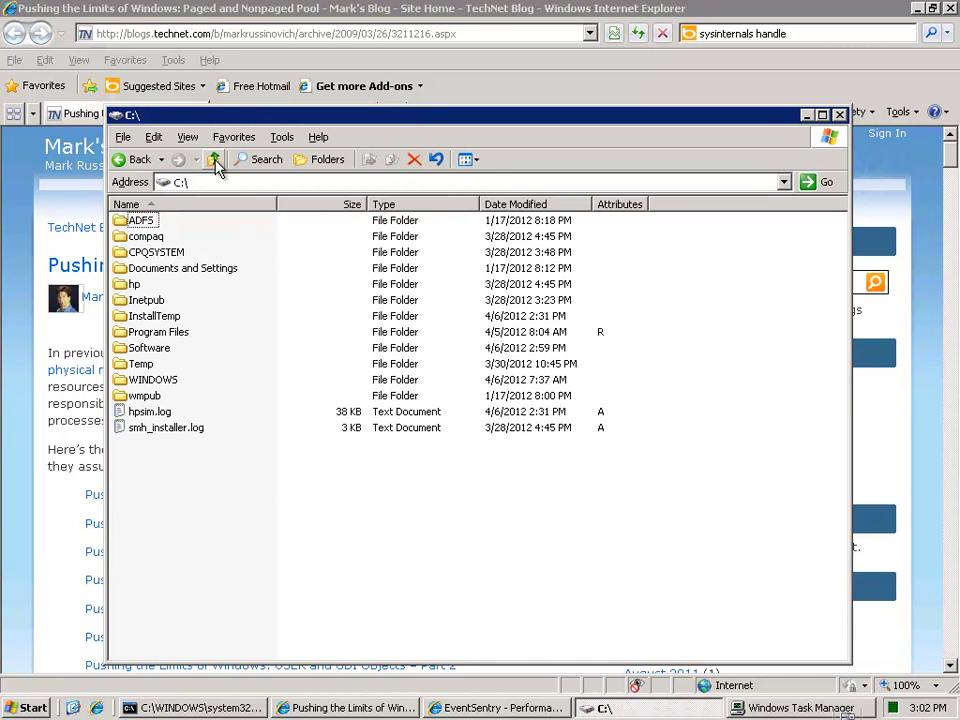
pyautogui.doubleClick(147, 382)
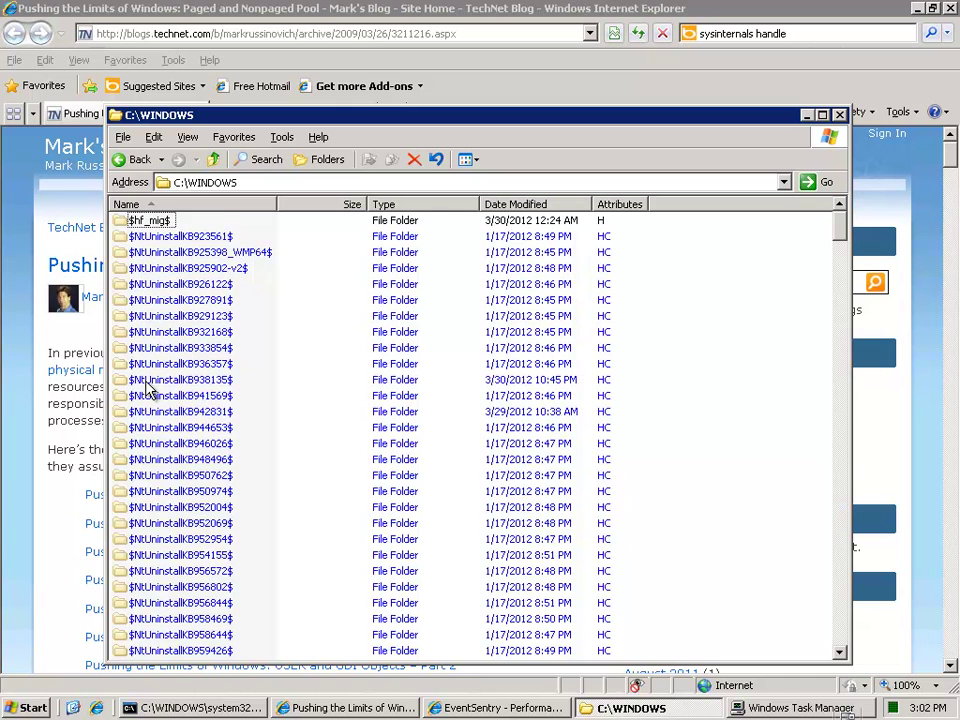
pyautogui.write('dr')
pyautogui.press('Down')
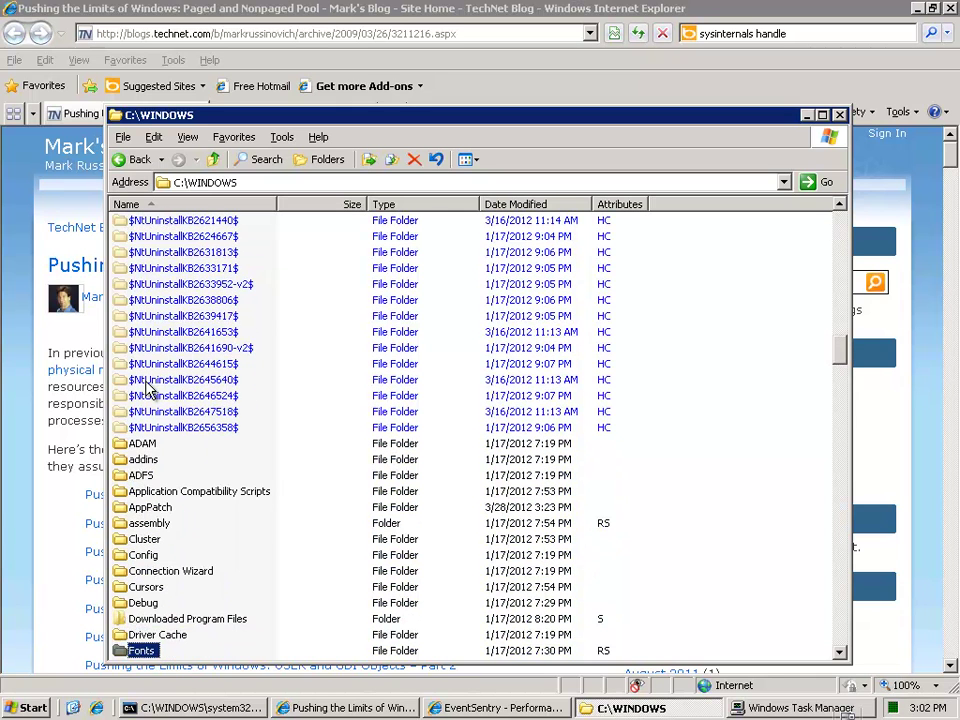
pyautogui.write('sy')
pyautogui.press('Down')
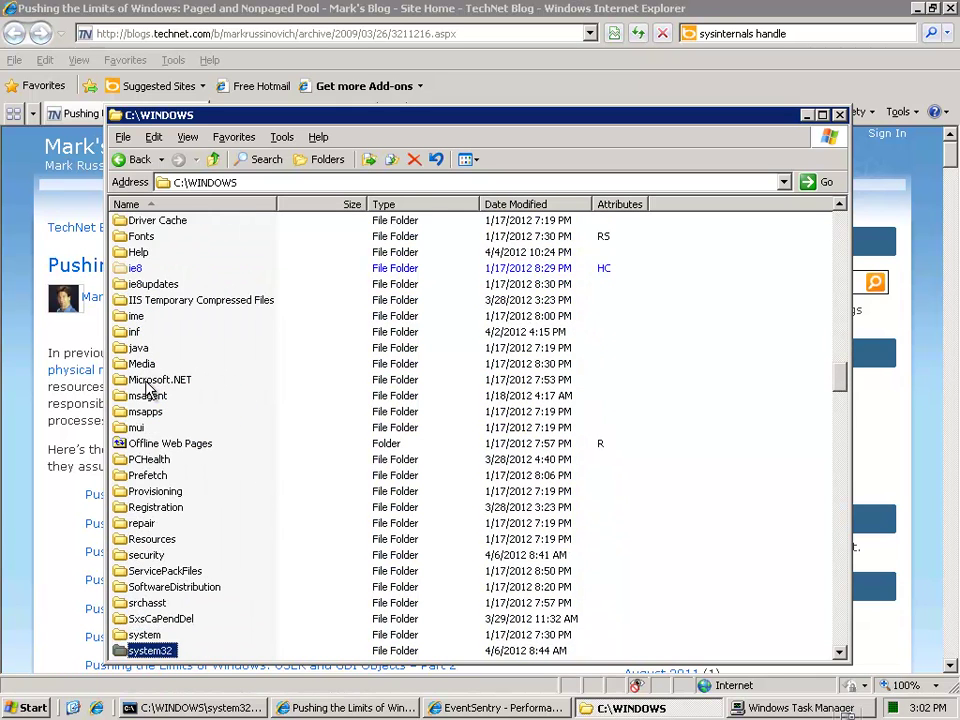
pyautogui.press('Return')
pyautogui.write('dr')
pyautogui.press('Return')
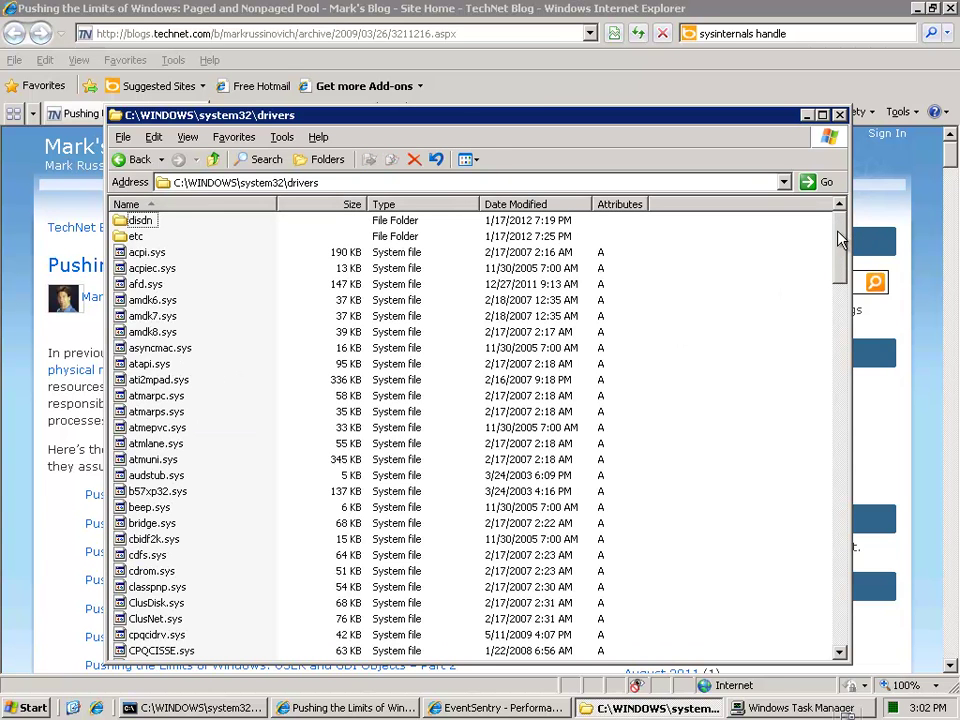
pyautogui.moveTo(840, 240); pyautogui.dragTo(846, 617)
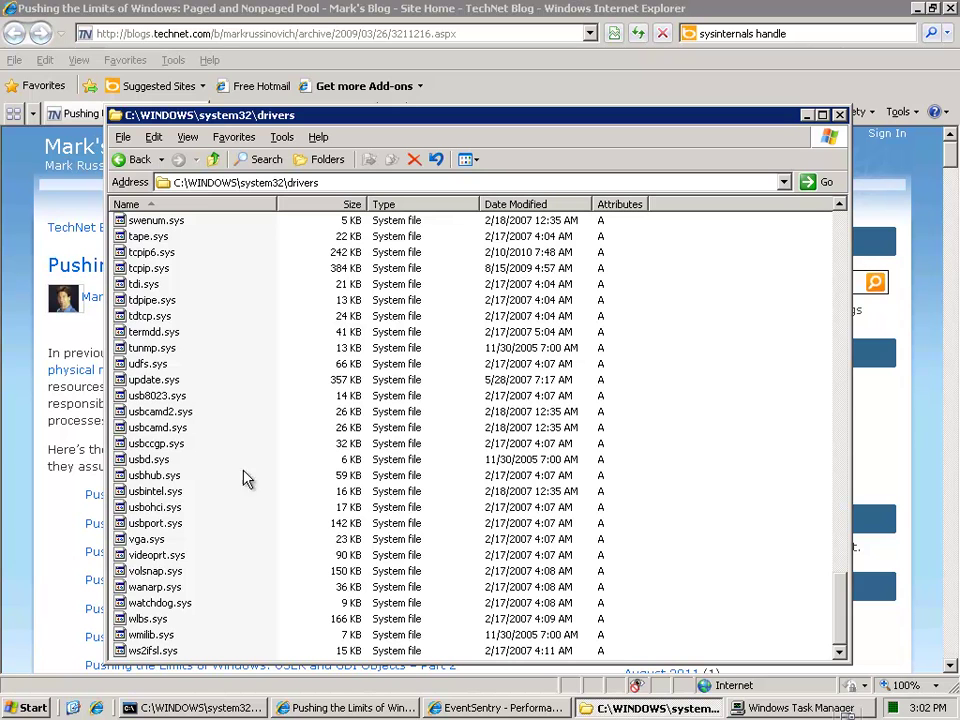
# Step: Search Bing for "sysinternals strings" in place of the Handle page, and open the Sysinternals Strings page at its usage instructions
pyautogui.click(112, 8)
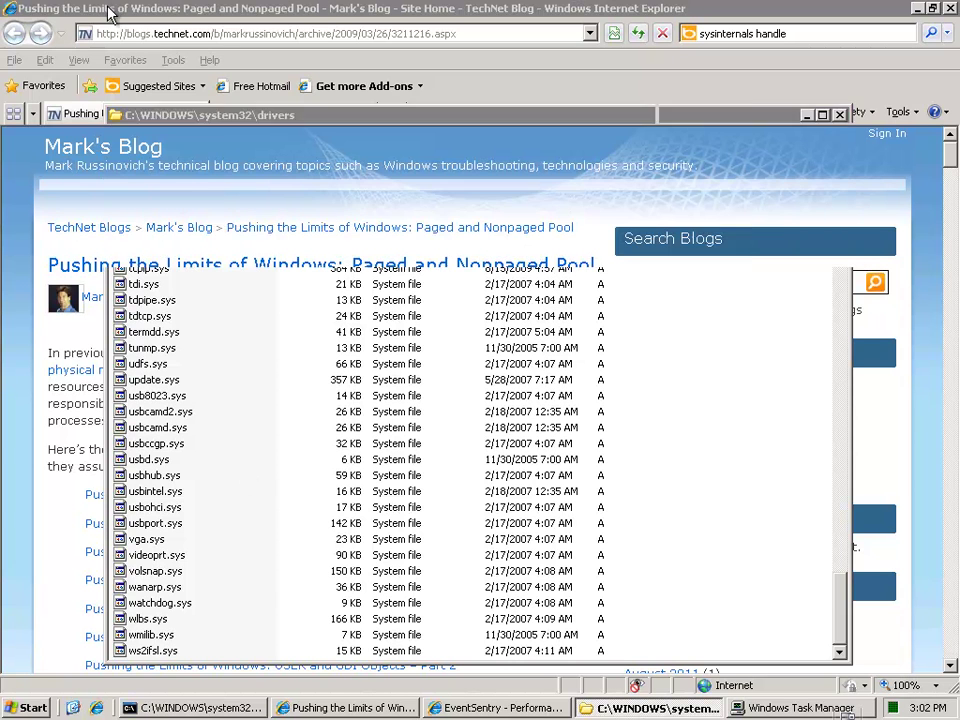
pyautogui.click(293, 114)
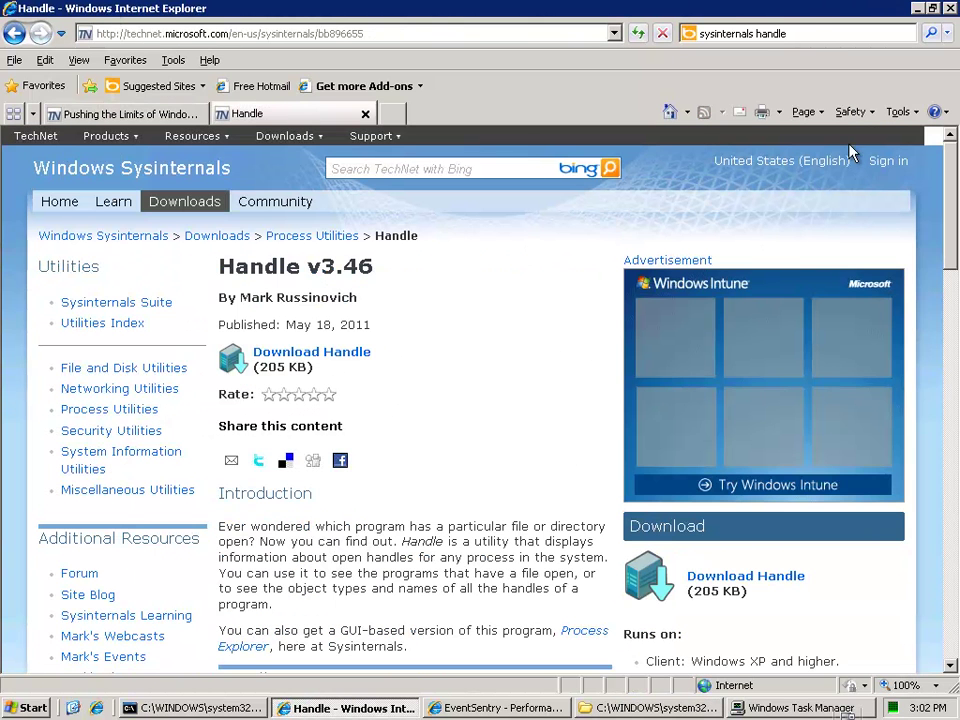
pyautogui.click(814, 34)
pyautogui.click(814, 34)
pyautogui.doubleClick(772, 34)
pyautogui.write('strings')
pyautogui.press('Return')
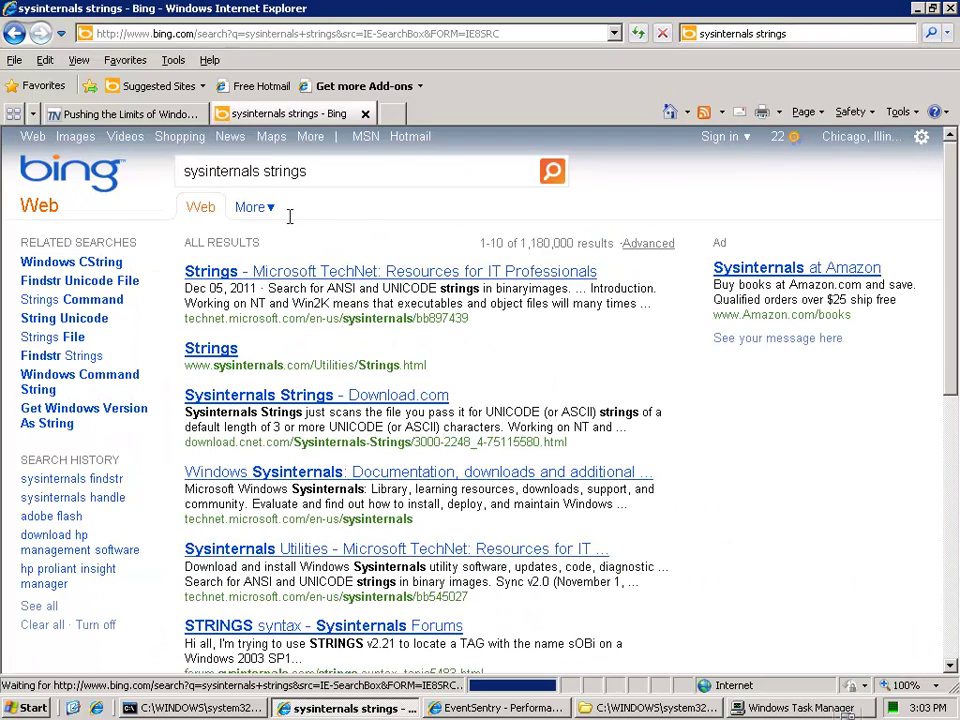
pyautogui.click(354, 268)
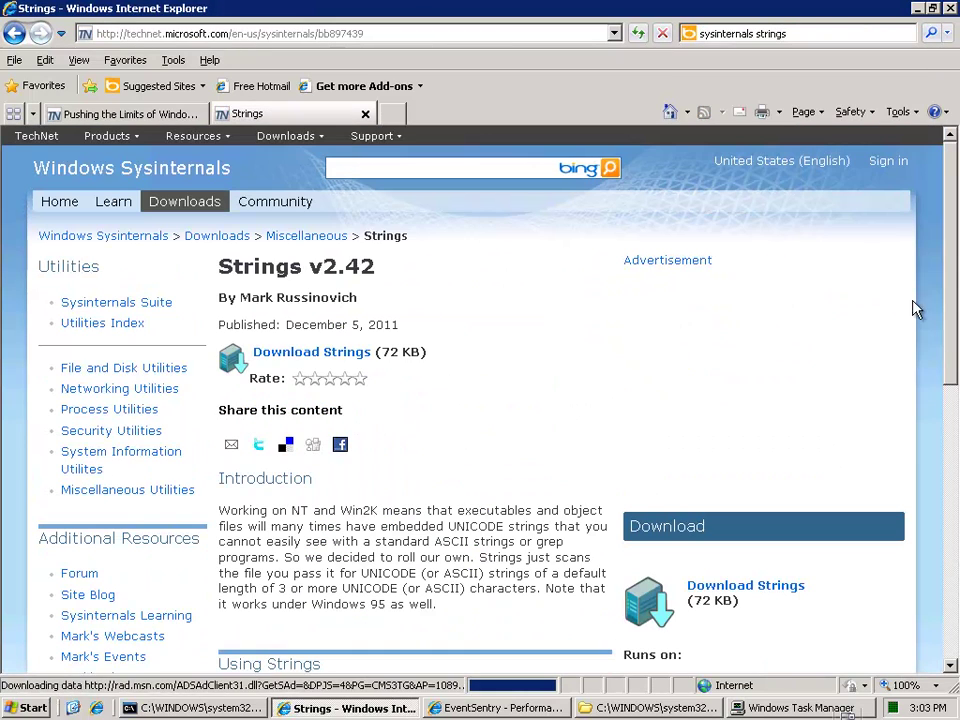
pyautogui.moveTo(953, 286); pyautogui.dragTo(950, 523)
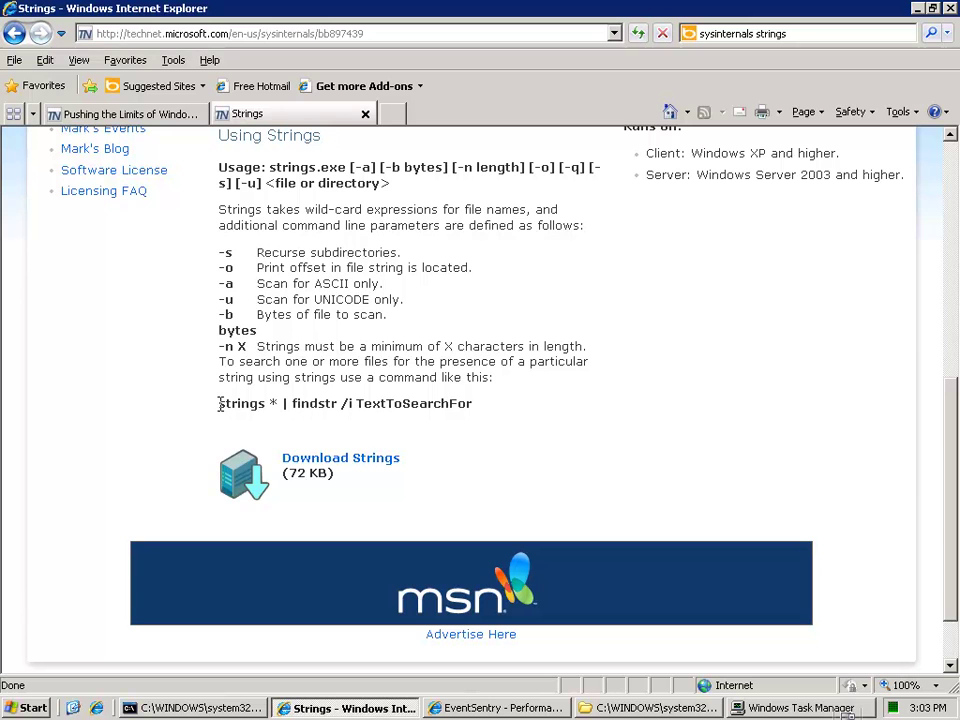
# Step: Highlight the example command "strings * | findstr /i TextToSearchFor" and its TextToSearchFor placeholder, checking the command prompt window in between
pyautogui.moveTo(220, 403); pyautogui.dragTo(475, 425)
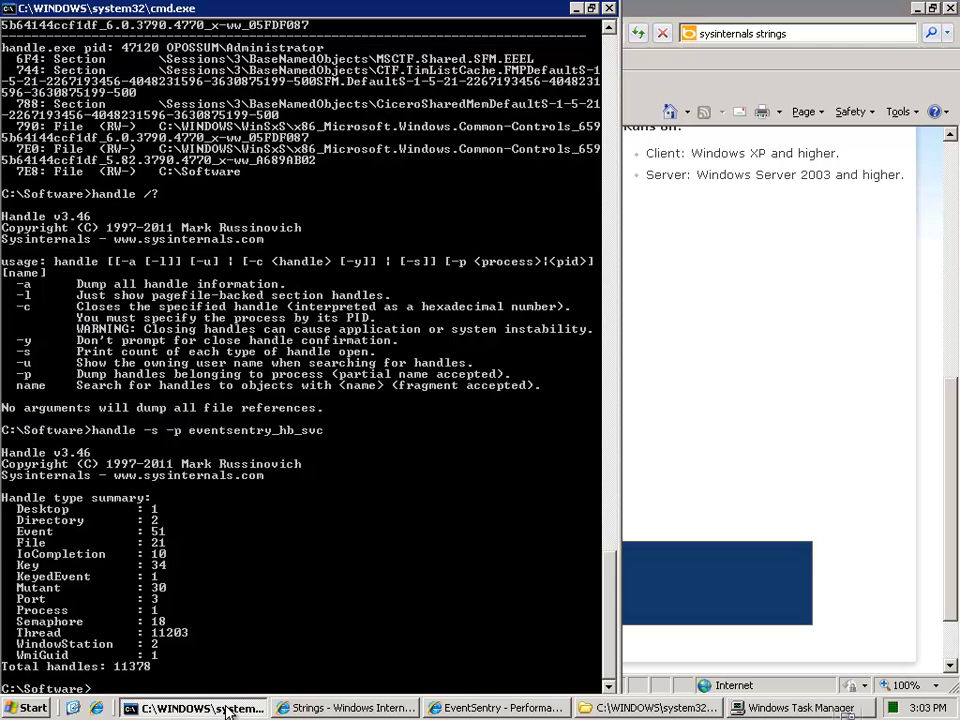
pyautogui.click(234, 708)
pyautogui.click(228, 710)
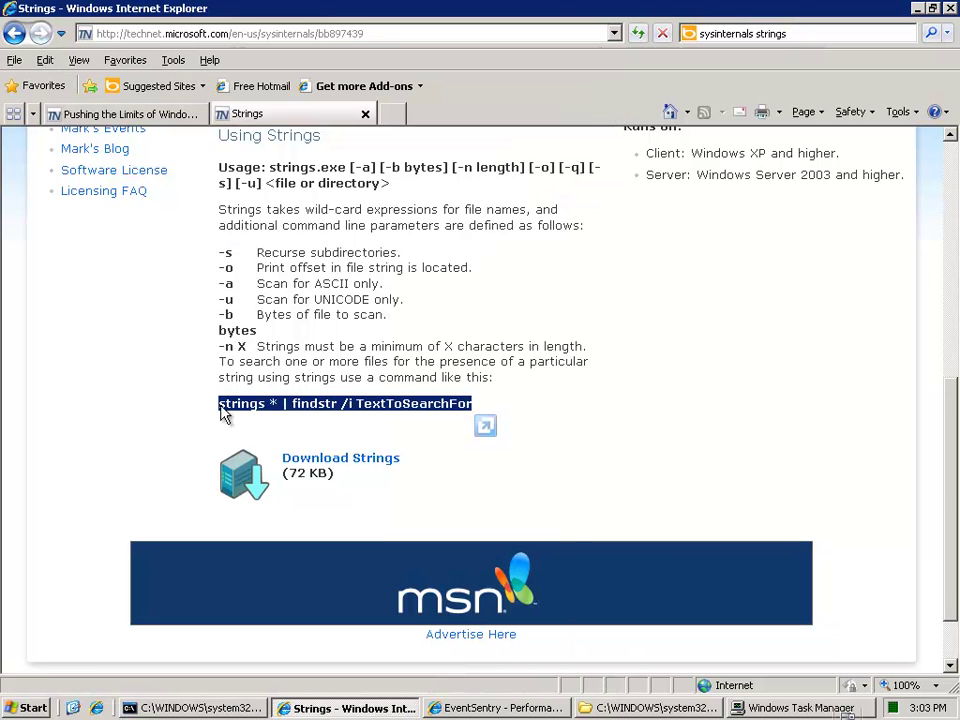
pyautogui.click(358, 403)
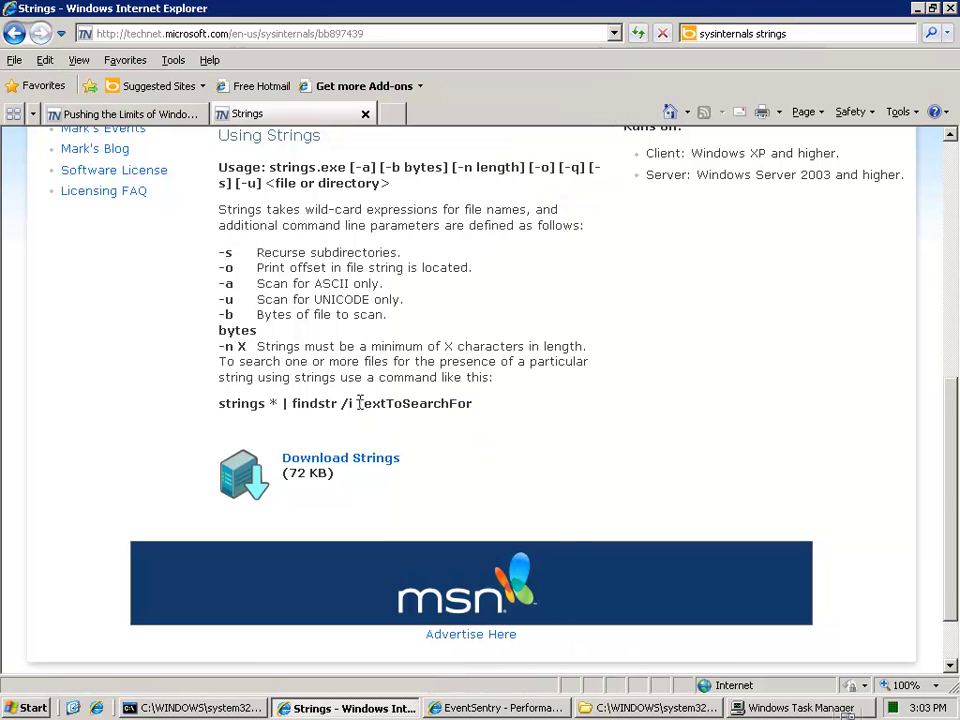
pyautogui.doubleClick(362, 403)
pyautogui.click(388, 431)
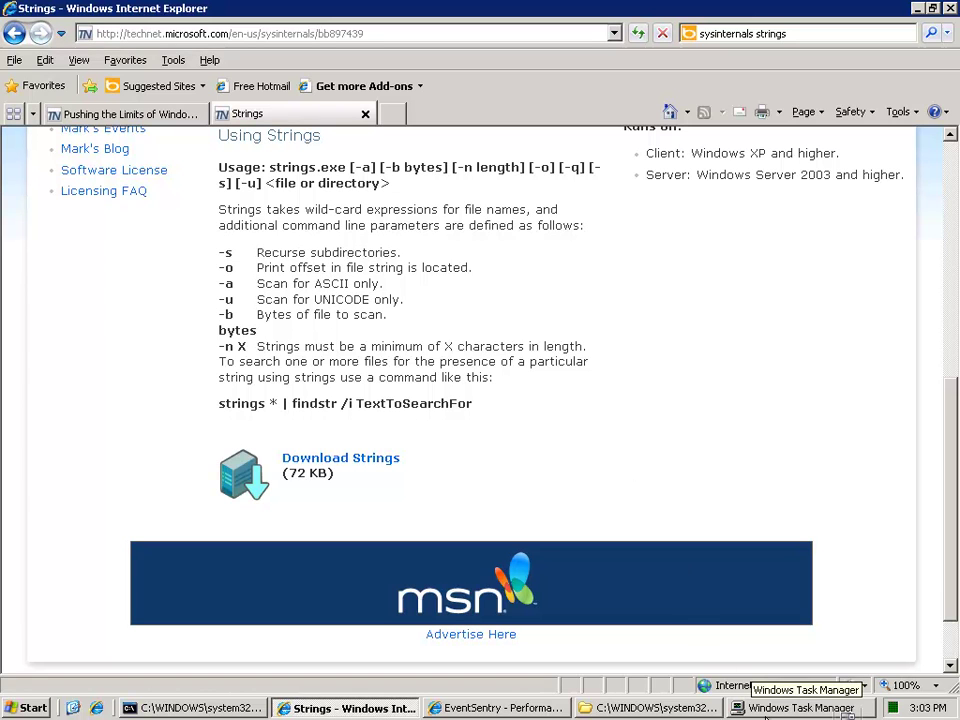
# Step: Check the process list in Windows Task Manager, and return to the introduction of the Strings page
pyautogui.click(768, 710)
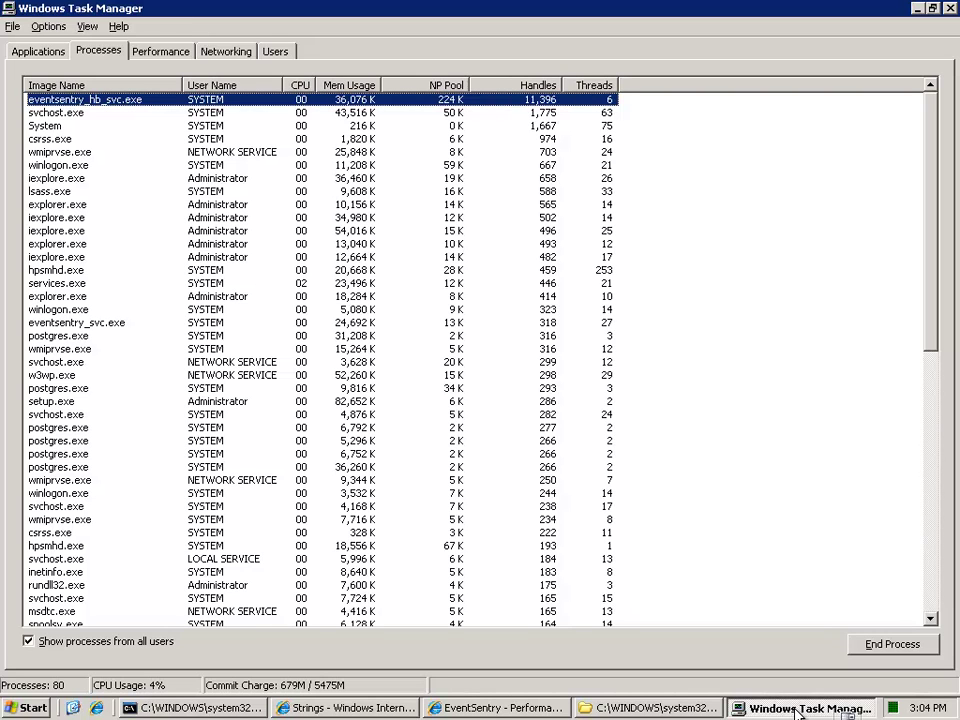
pyautogui.click(798, 710)
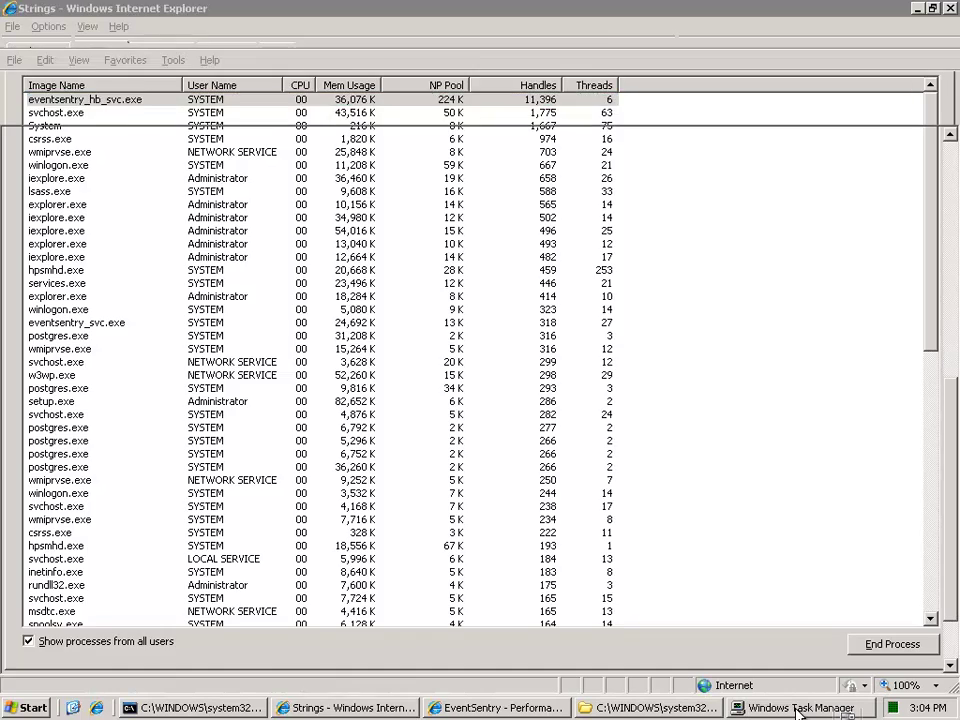
pyautogui.click(950, 305)
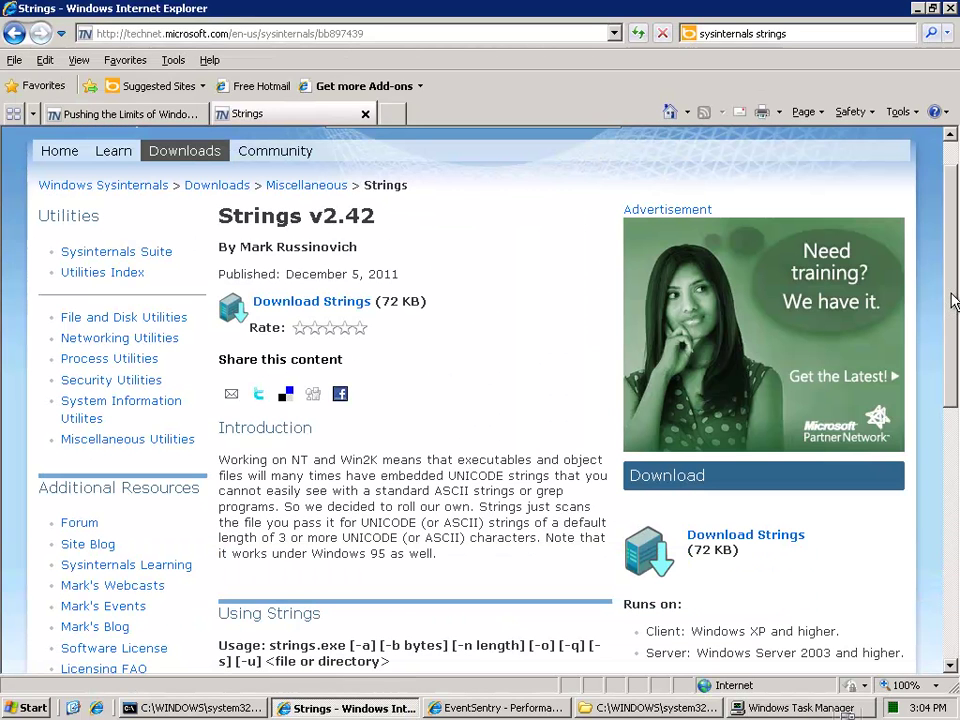